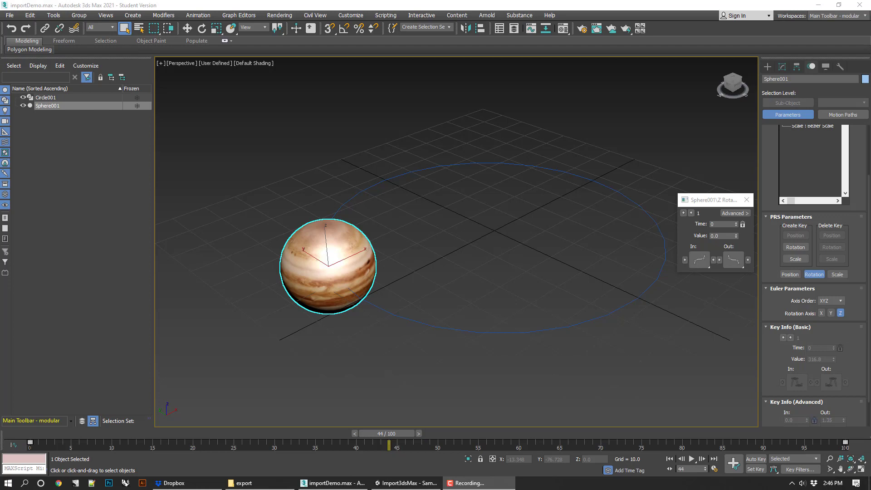
# Close the floating Z Rotation key window and show the sphere's modifier stack
pyautogui.click(747, 199)
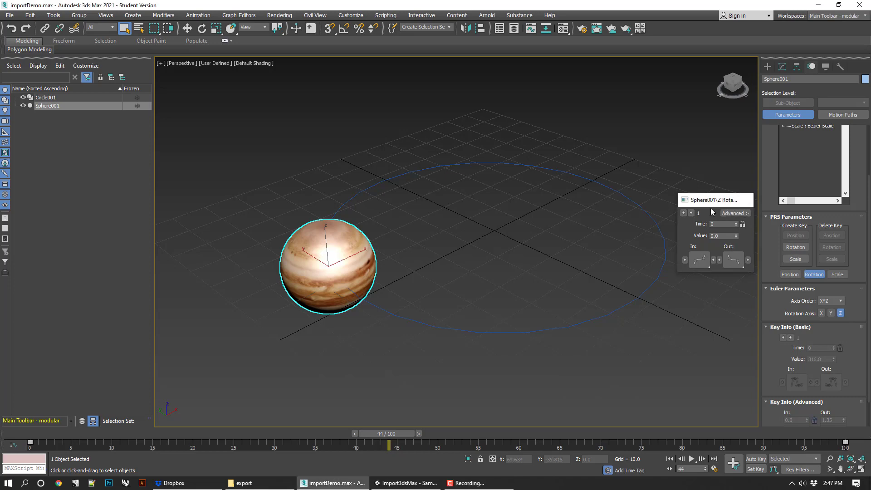
pyautogui.moveTo(583, 262); pyautogui.dragTo(540, 255, button='middle')
pyautogui.moveTo(559, 299); pyautogui.dragTo(494, 300, button='middle')
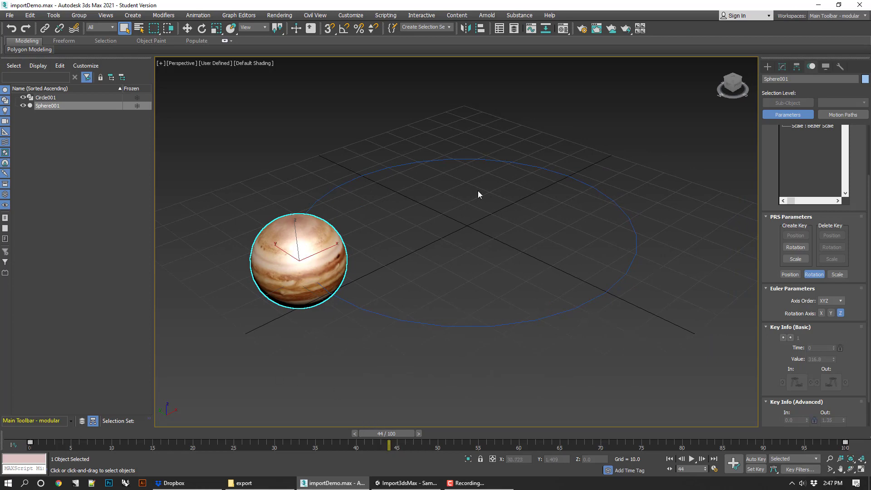
pyautogui.click(783, 67)
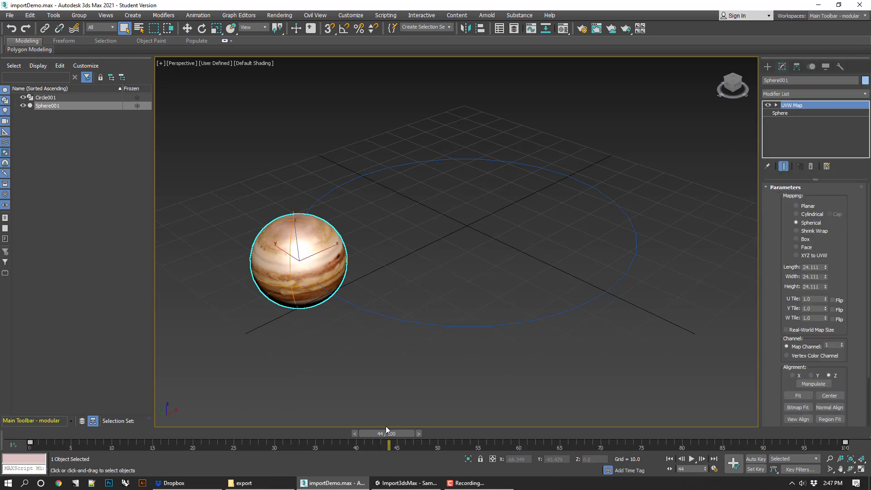
# Scrub the timeline back to frame 0, select the sphere, and scrub through to frame 100 to review its orbit animation
pyautogui.click(371, 344)
pyautogui.click(312, 245)
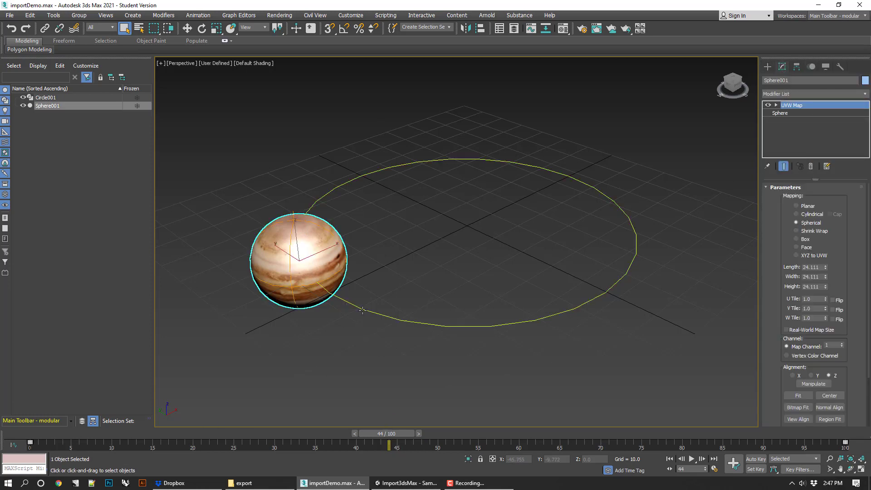
pyautogui.click(372, 359)
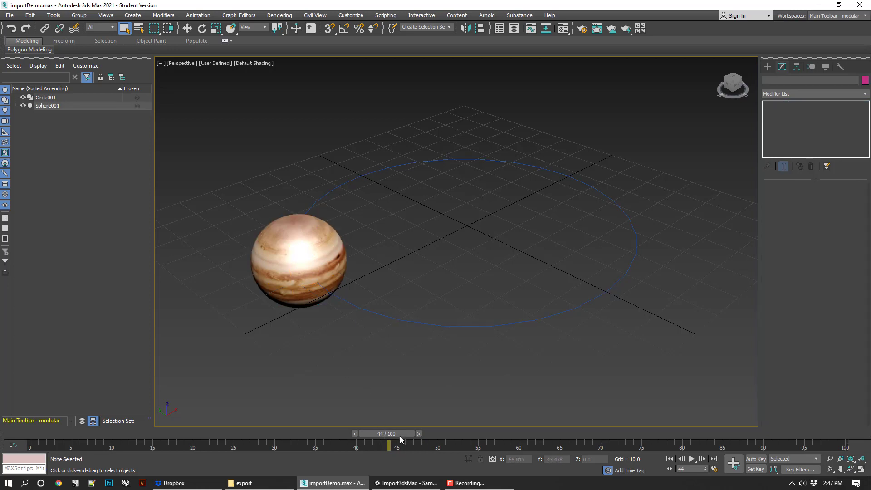
pyautogui.moveTo(400, 436); pyautogui.dragTo(2, 401)
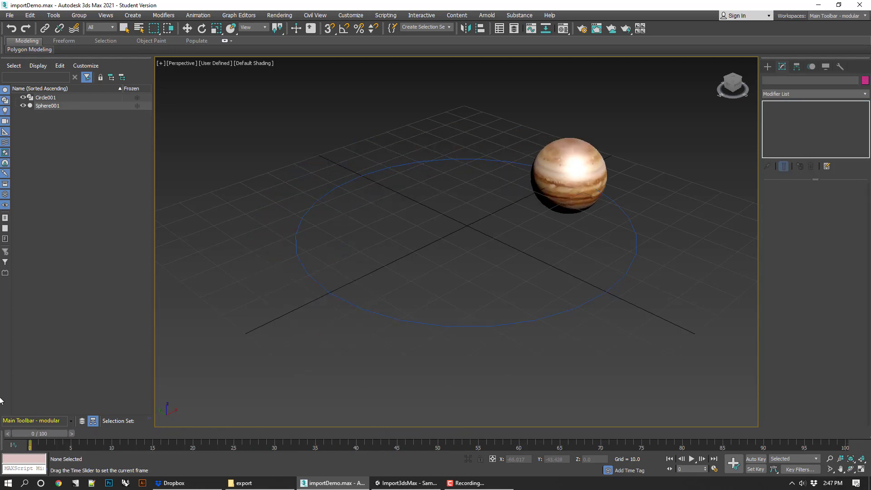
pyautogui.press('q')
pyautogui.click(538, 158)
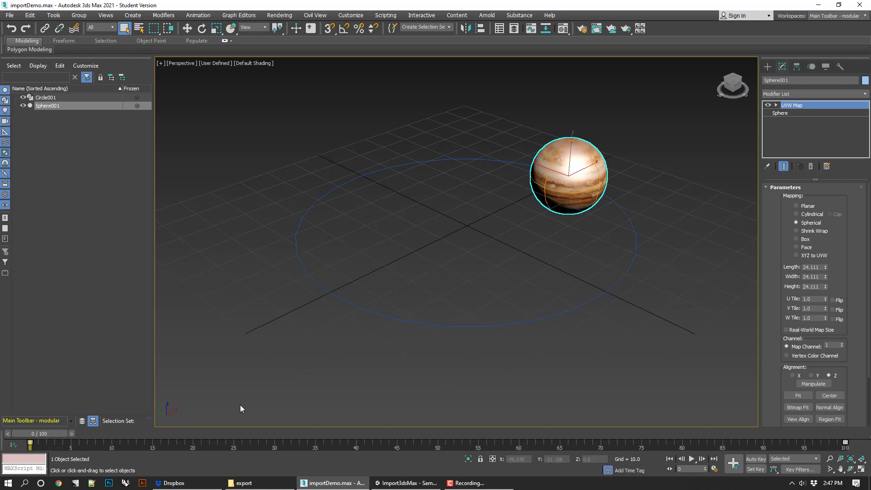
pyautogui.moveTo(58, 435); pyautogui.dragTo(851, 315)
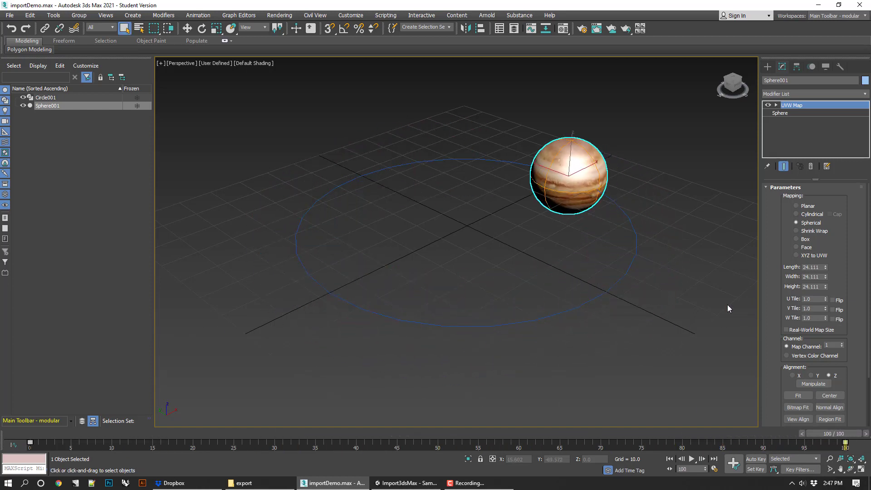
# Examine the textured planet and its circular path up close from a lower angle
pyautogui.moveTo(690, 320); pyautogui.dragTo(685, 331, button='middle')
pyautogui.click(861, 470)
pyautogui.moveTo(513, 297); pyautogui.dragTo(561, 252)
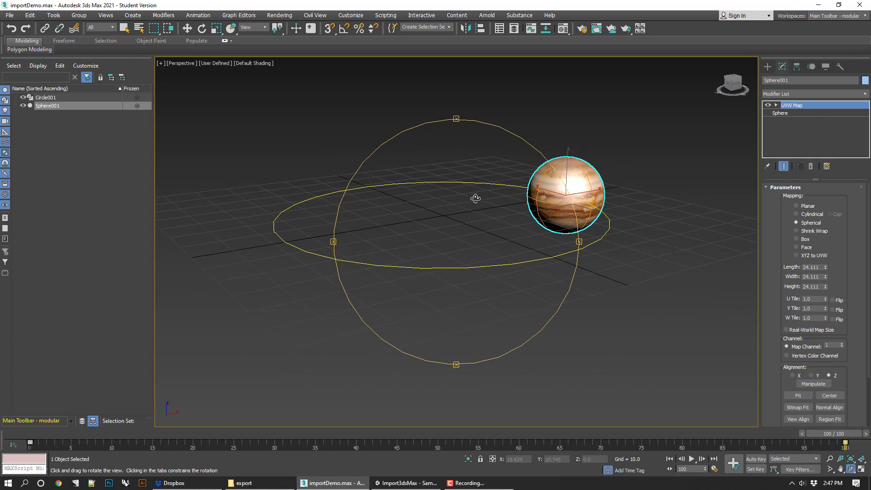
pyautogui.moveTo(475, 199); pyautogui.dragTo(502, 226)
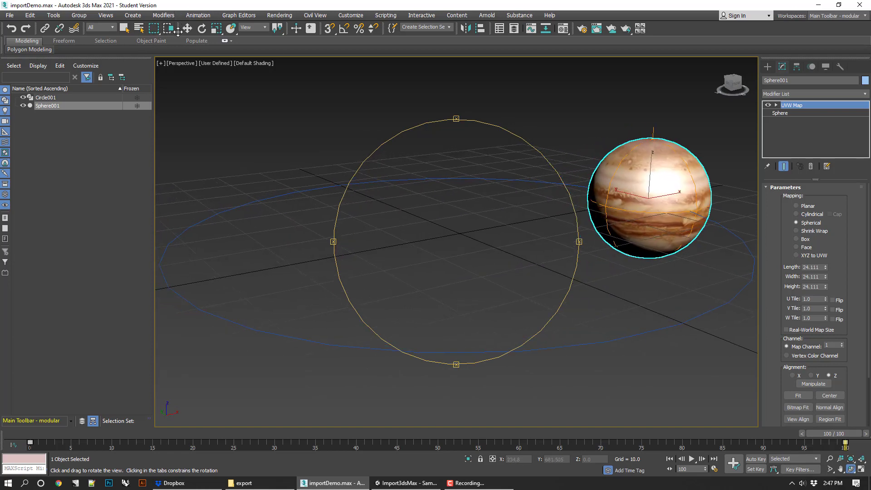
pyautogui.click(187, 28)
pyautogui.click(271, 114)
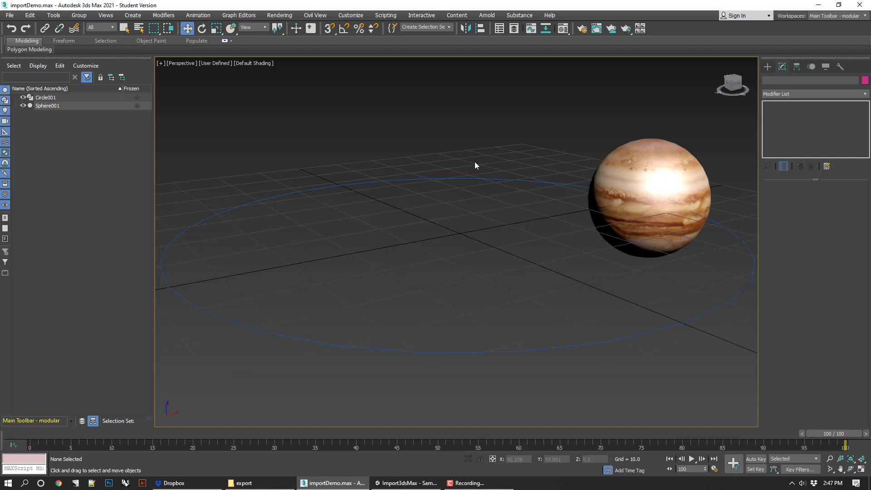
pyautogui.click(610, 167)
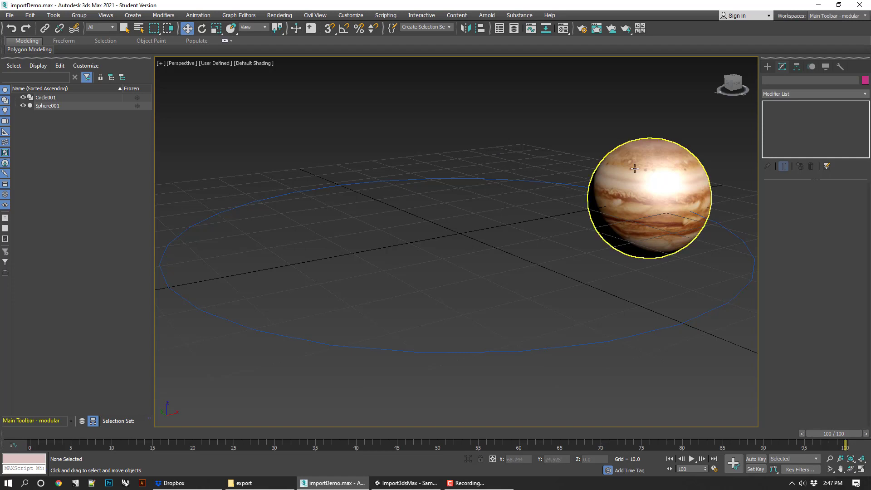
pyautogui.click(499, 138)
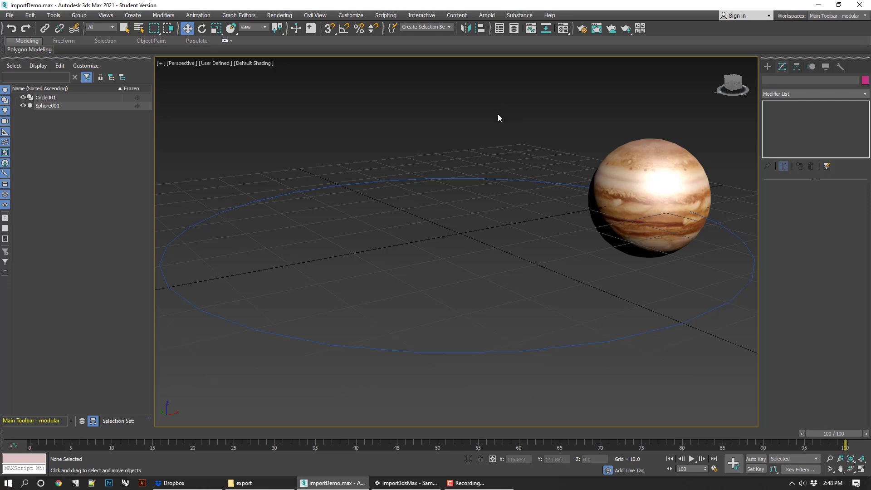
pyautogui.scroll(-3, 372, 121)
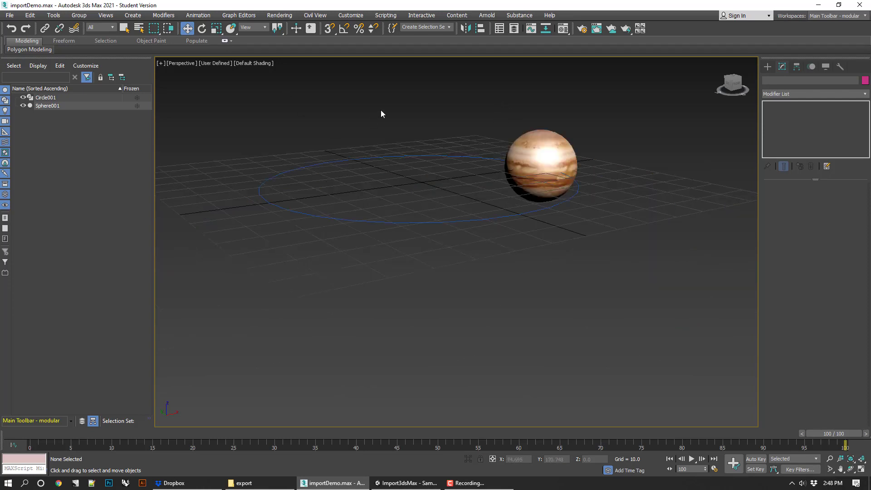
pyautogui.moveTo(381, 109); pyautogui.dragTo(437, 121, button='middle')
pyautogui.scroll(3, 428, 138)
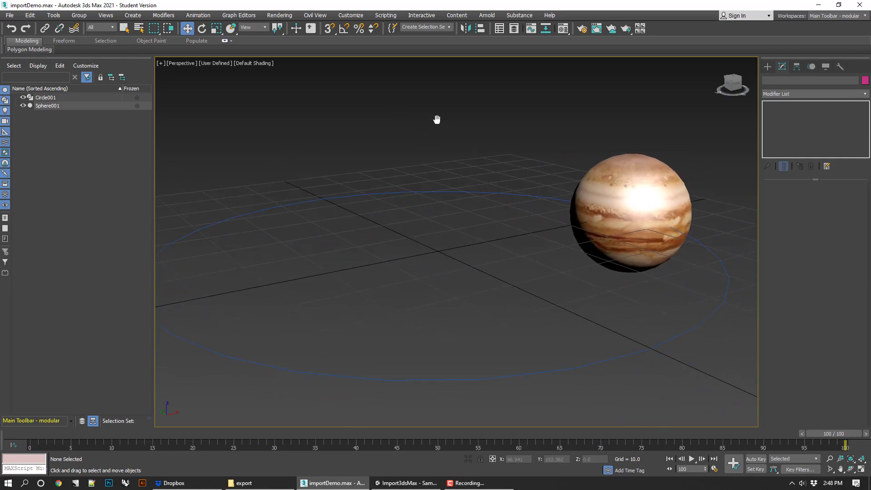
# Export only the planet sphere as an FBX file, replacing planetDemo.fbx in the export folder
pyautogui.click(641, 178)
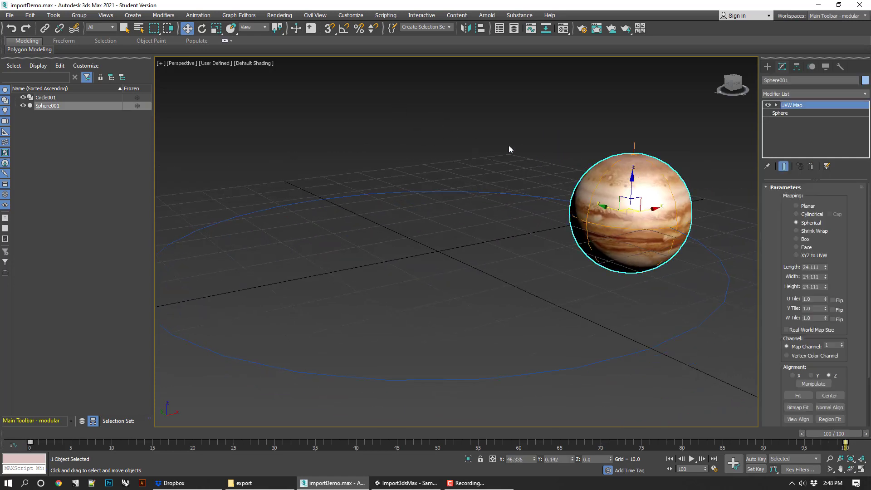
pyautogui.click(10, 16)
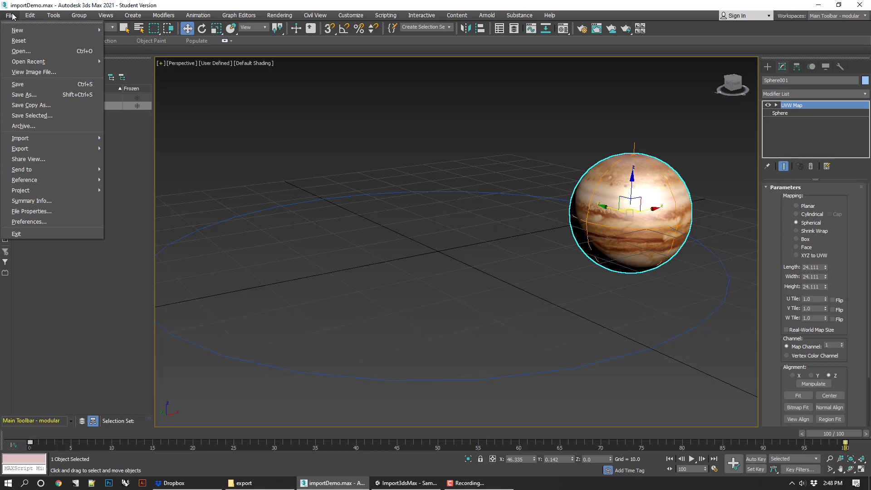
pyautogui.moveTo(58, 149)
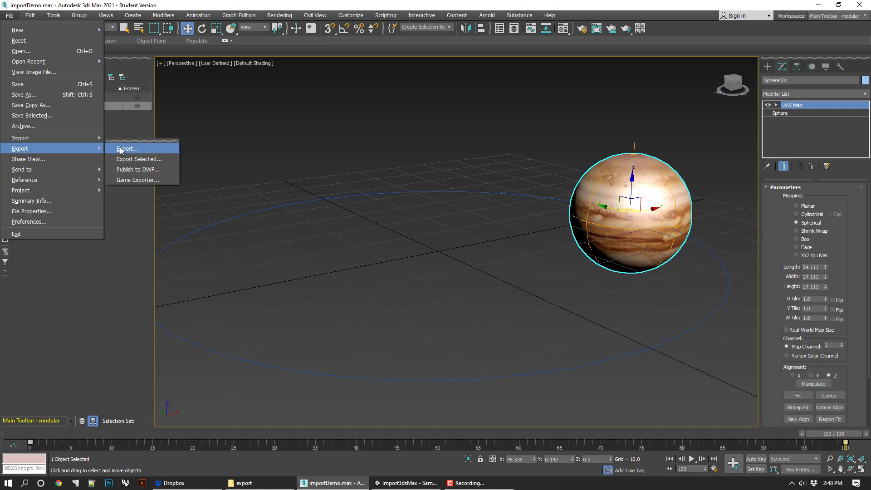
pyautogui.click(144, 159)
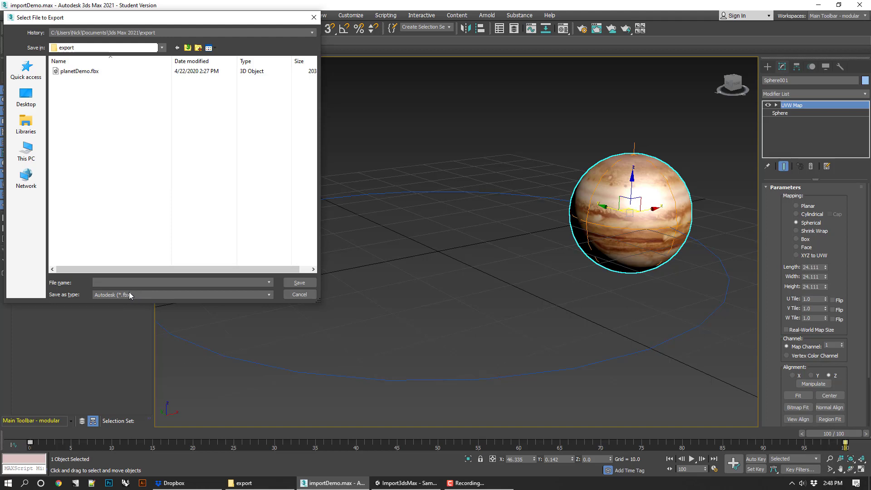
pyautogui.click(72, 72)
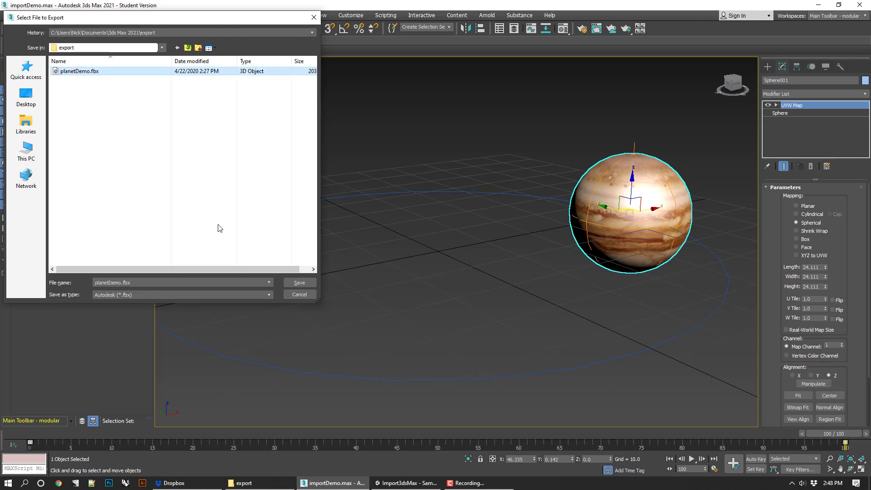
pyautogui.click(297, 282)
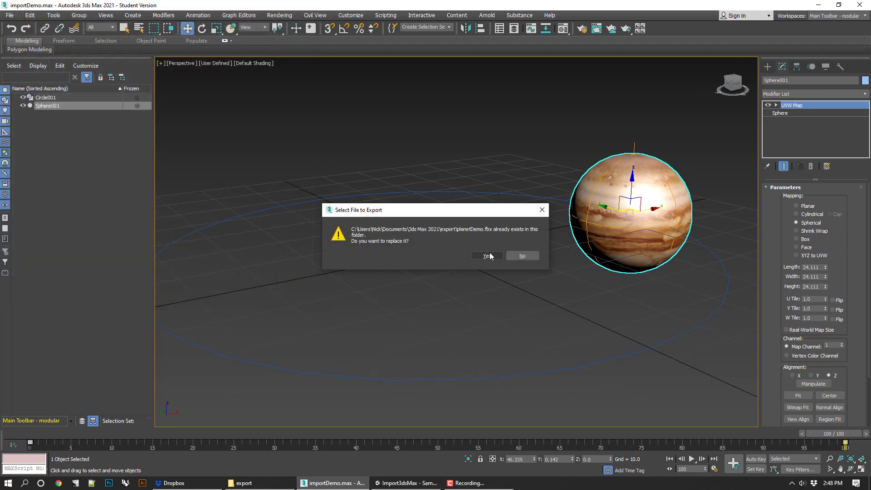
pyautogui.click(481, 255)
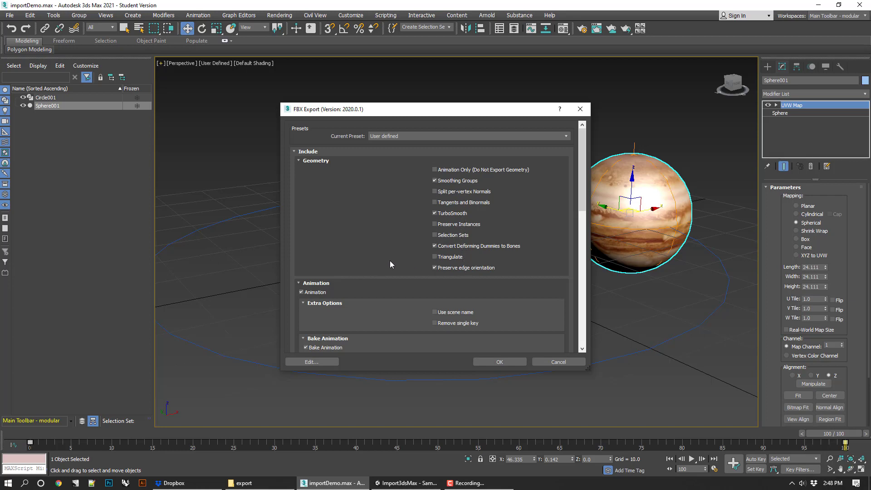
# Check the FBX options for baked animation, embedded media, Y-up axis conversion and FBX 2014/2015 version, and complete the export
pyautogui.scroll(-3, 415, 261)
pyautogui.scroll(-3, 407, 260)
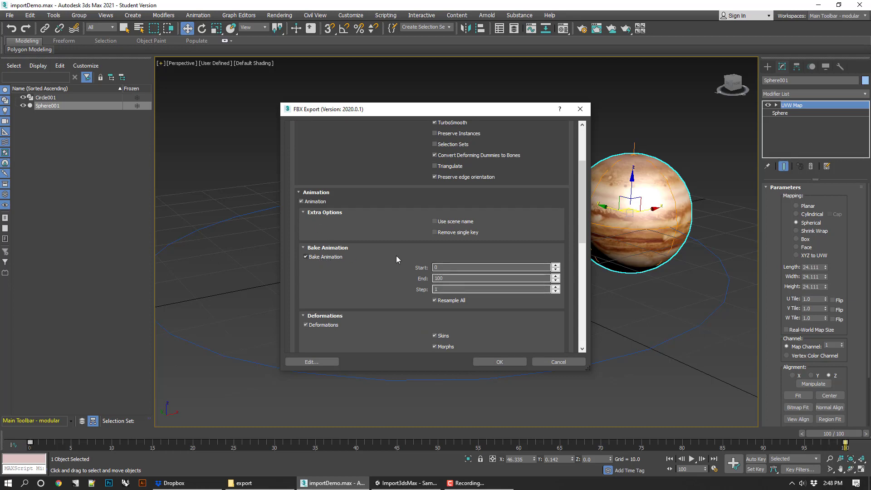
pyautogui.scroll(-3, 398, 260)
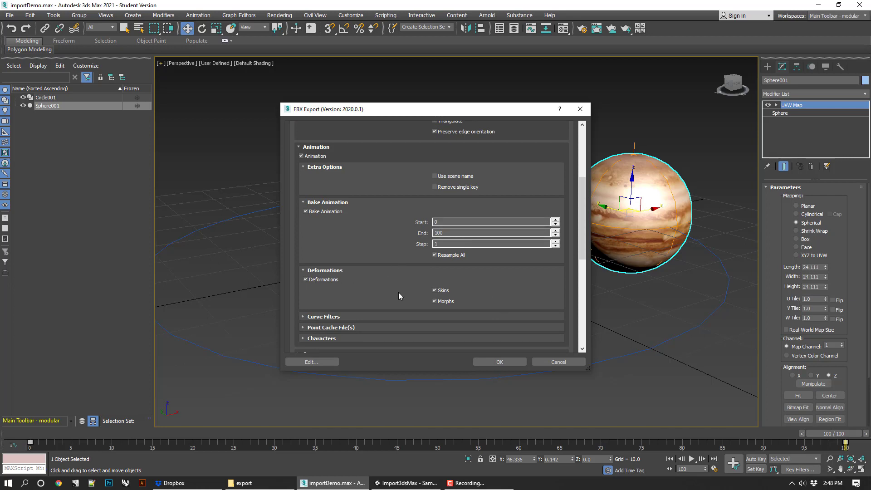
pyautogui.scroll(-3, 399, 296)
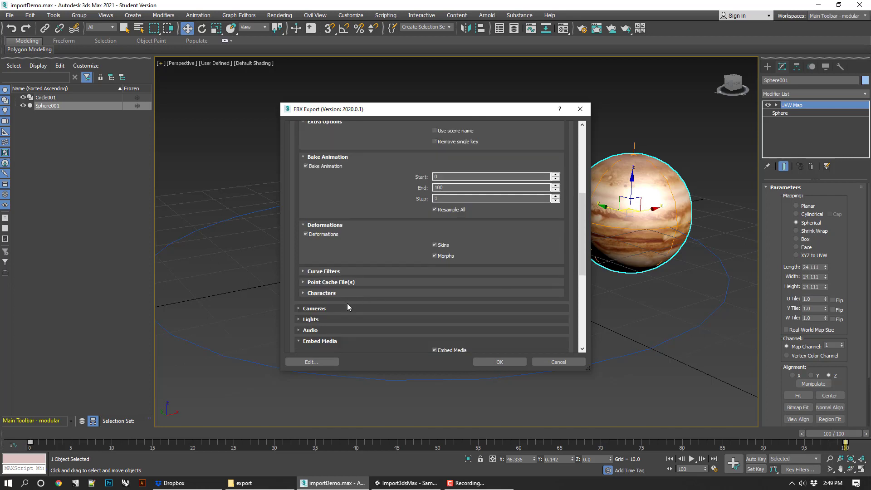
pyautogui.scroll(-3, 359, 305)
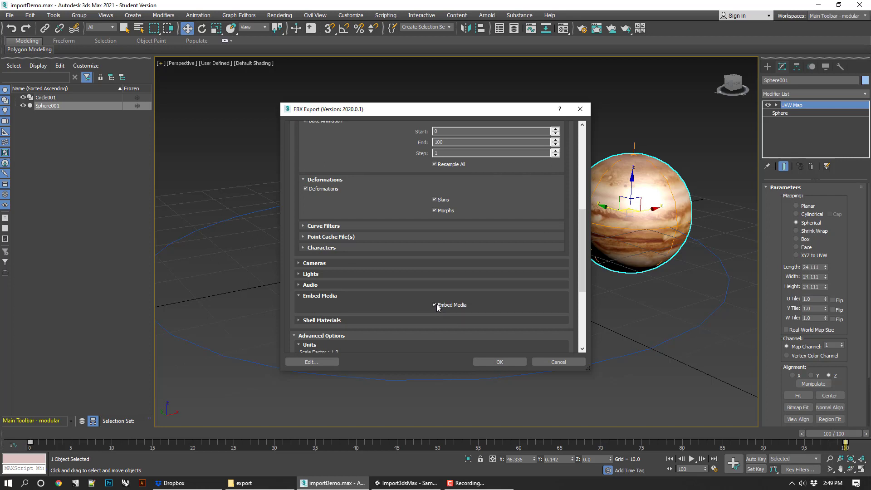
pyautogui.scroll(-3, 437, 307)
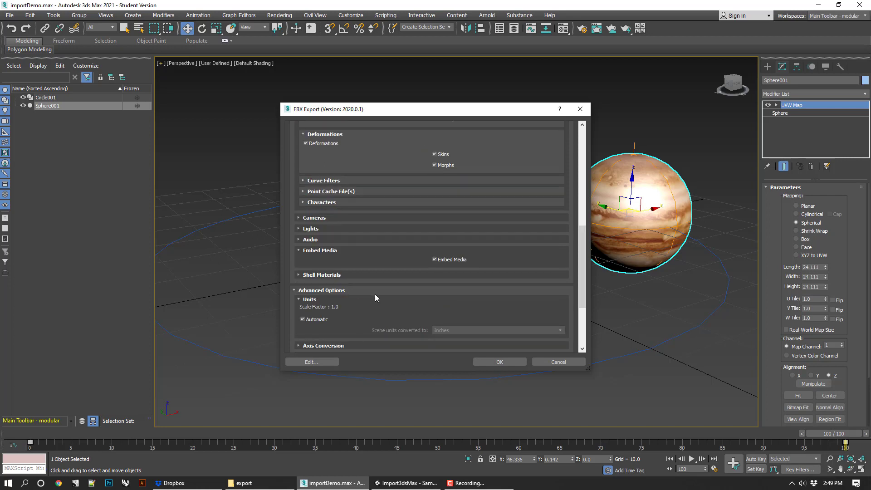
pyautogui.click(342, 345)
pyautogui.scroll(-5, 361, 330)
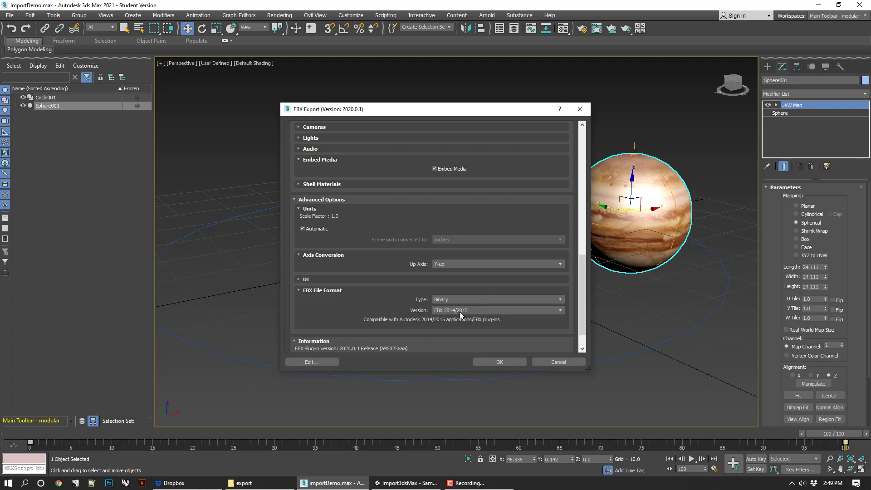
pyautogui.click(501, 362)
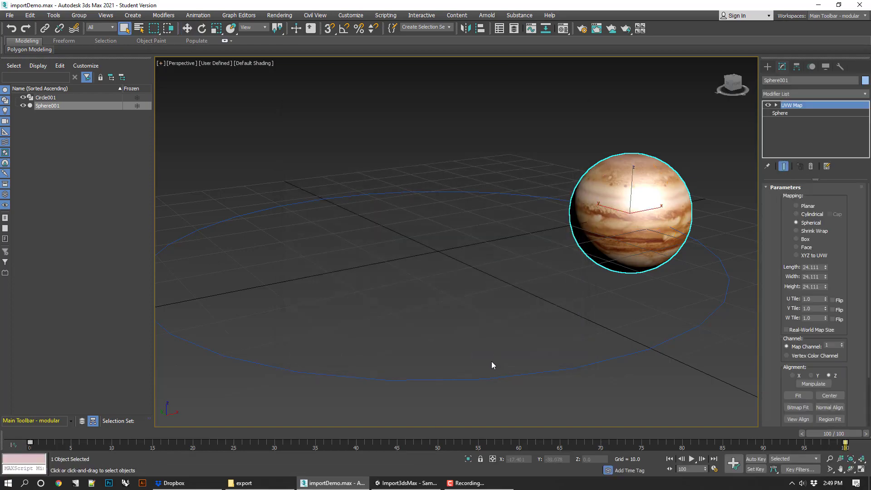
# Switch to the Unity project and create a folder named Models in Assets
pyautogui.click(407, 483)
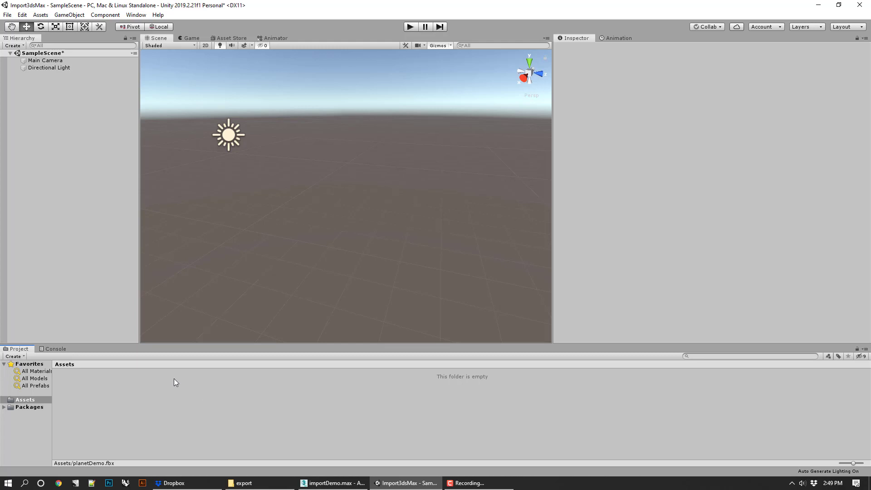
pyautogui.rightClick(103, 381)
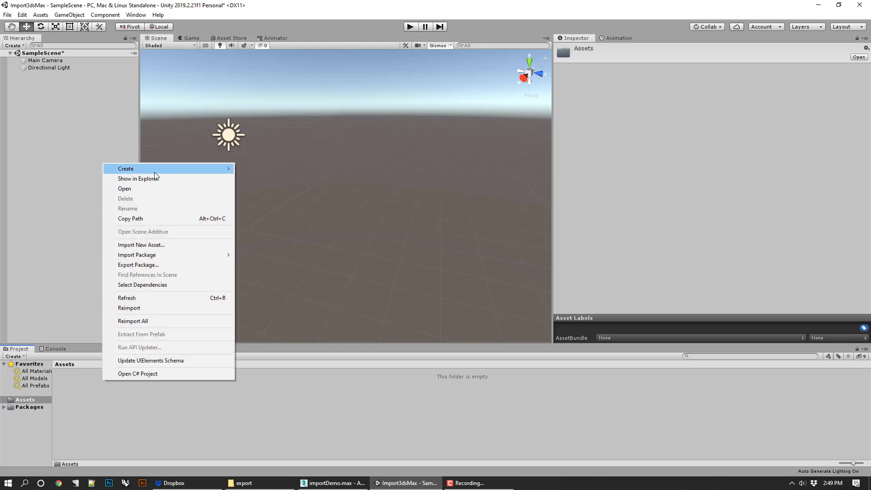
pyautogui.moveTo(127, 169)
pyautogui.click(267, 140)
pyautogui.write('Models')
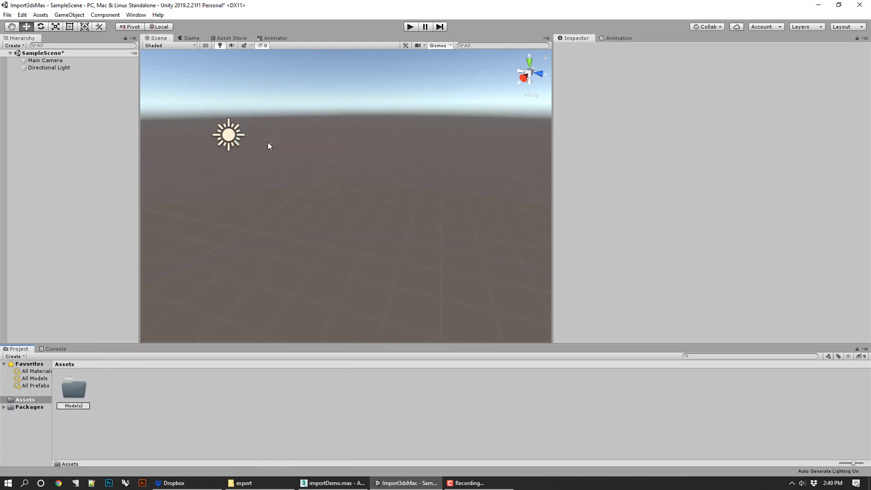
pyautogui.press('Return')
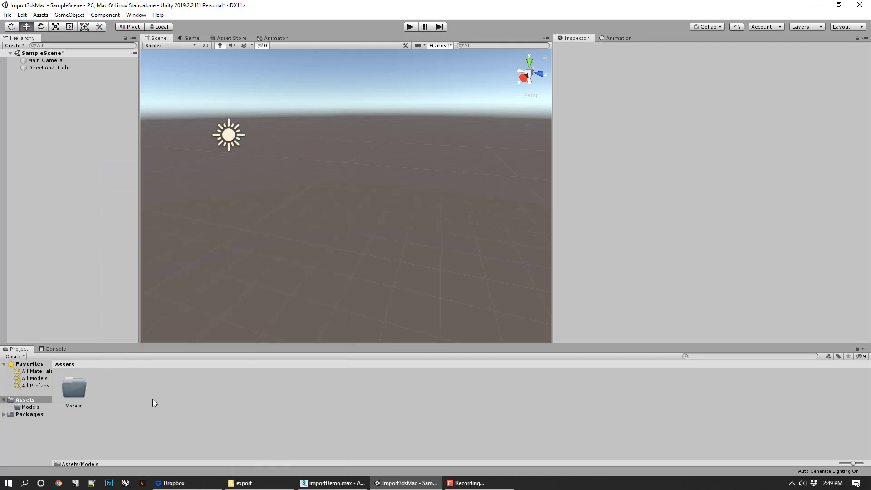
# Create a folder named Textures in Assets
pyautogui.rightClick(152, 399)
pyautogui.moveTo(190, 184)
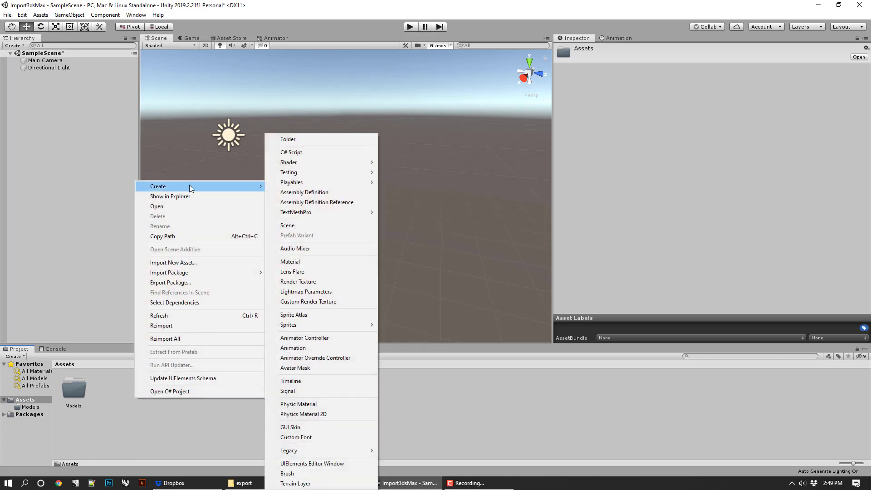
pyautogui.click(307, 142)
pyautogui.write('Textures')
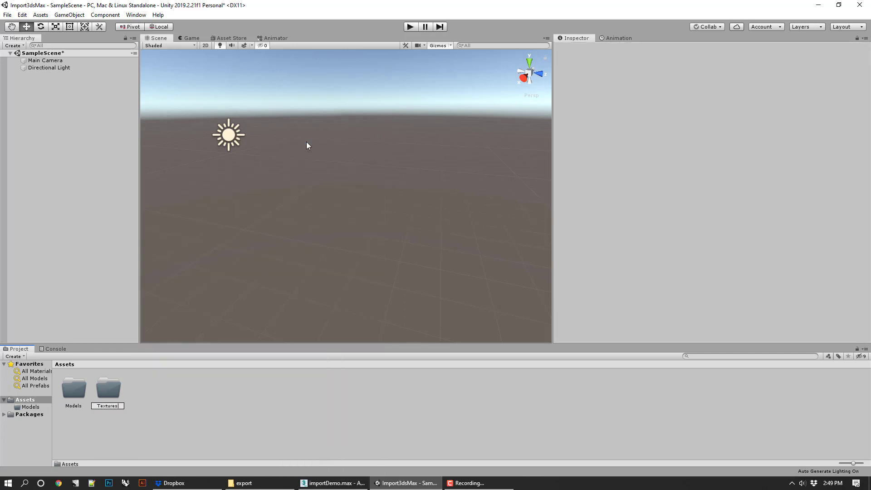
pyautogui.press('Return')
# Add a folder named Materials to Assets alongside Models and Textures
pyautogui.click(190, 411)
pyautogui.rightClick(190, 412)
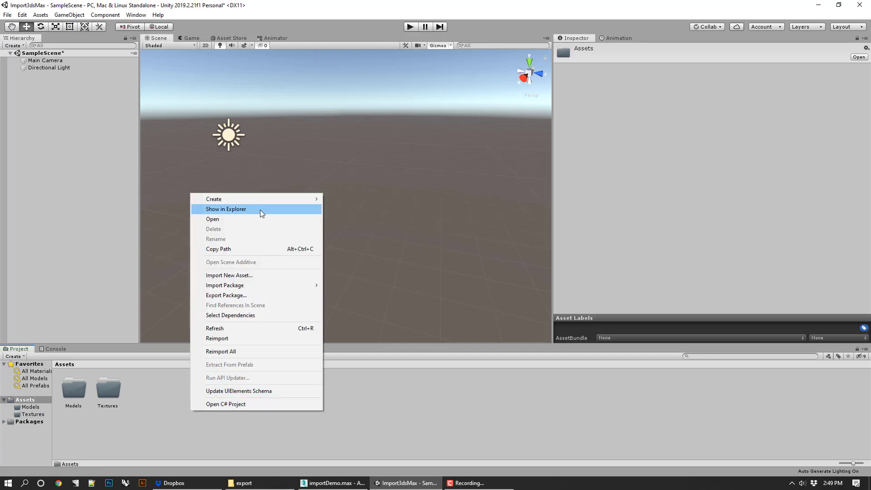
pyautogui.click(154, 405)
pyautogui.rightClick(155, 402)
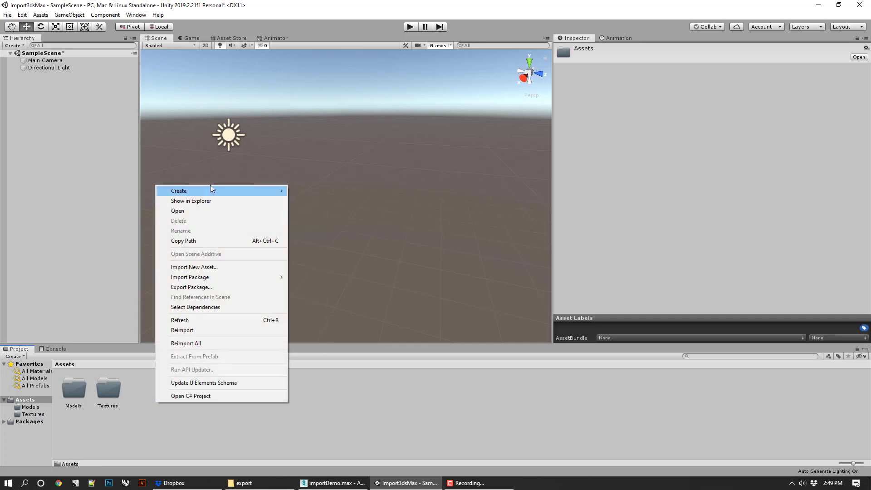
pyautogui.moveTo(212, 192)
pyautogui.click(345, 144)
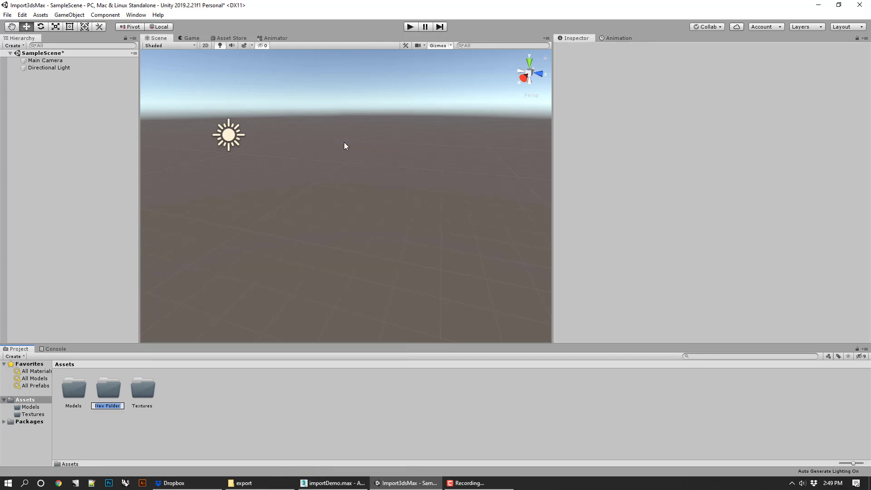
pyautogui.write('Materials')
pyautogui.press('Return')
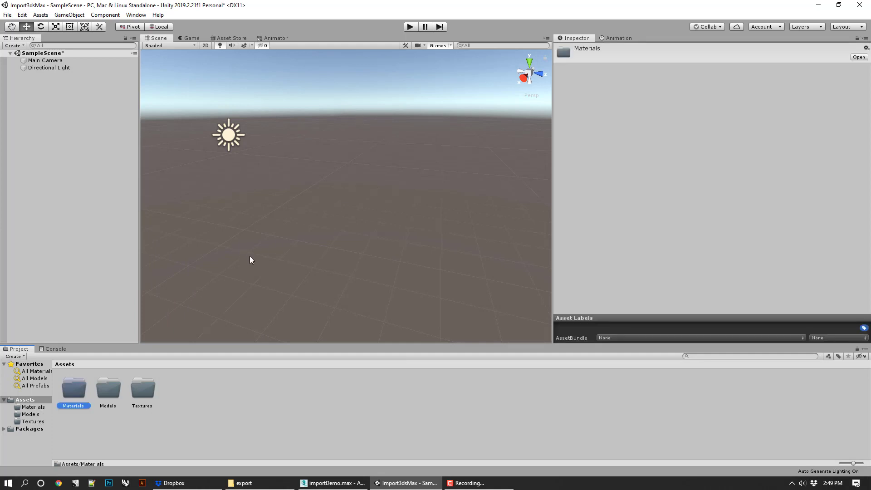
# Import planetDemo.fbx from the 3ds Max export folder into the Unity project's Models folder
pyautogui.click(254, 483)
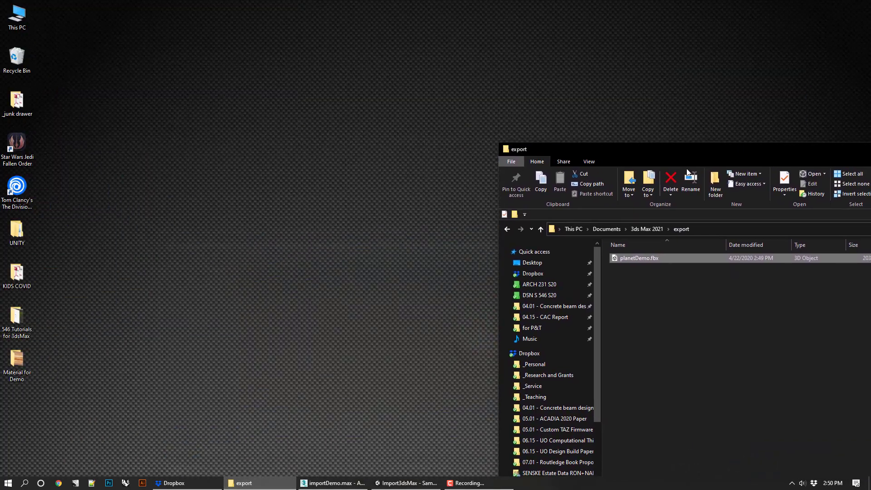
pyautogui.click(335, 484)
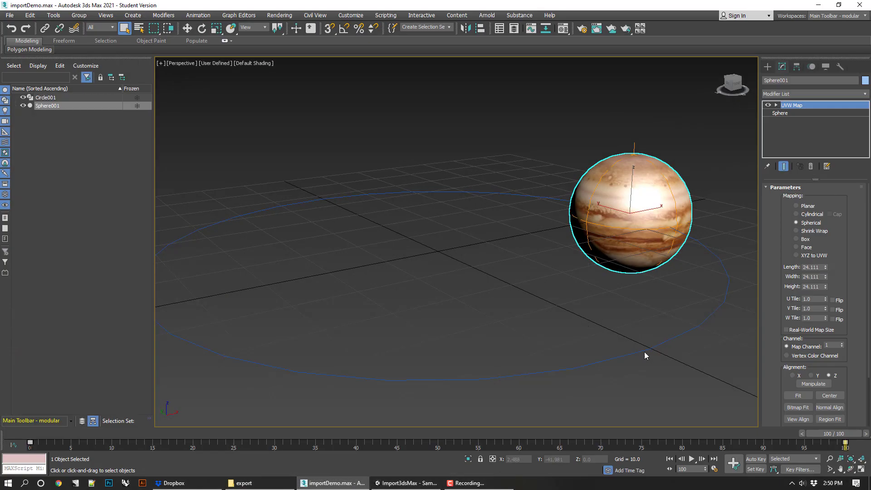
pyautogui.hotkey('alt', 'Tab')
pyautogui.click(421, 484)
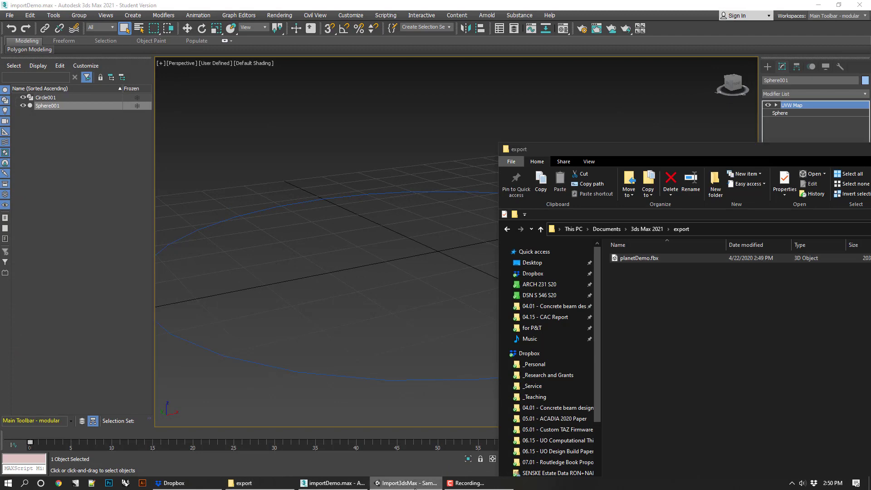
pyautogui.click(260, 483)
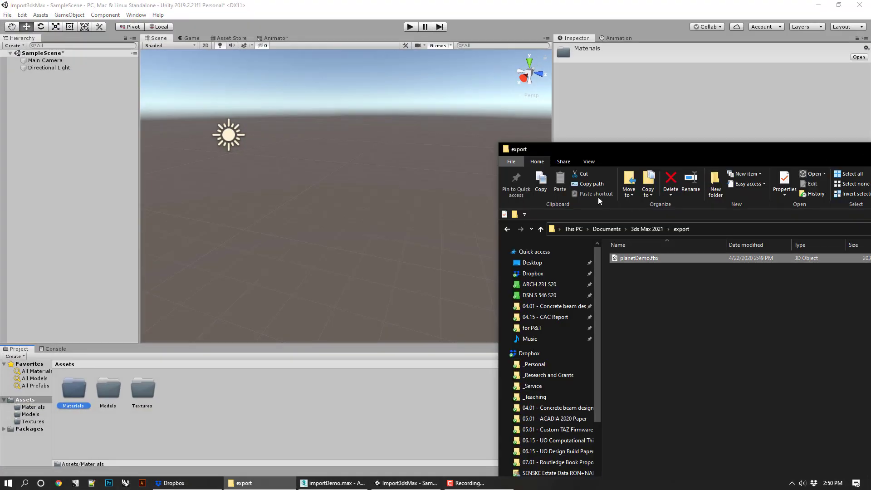
pyautogui.moveTo(635, 259); pyautogui.dragTo(111, 395)
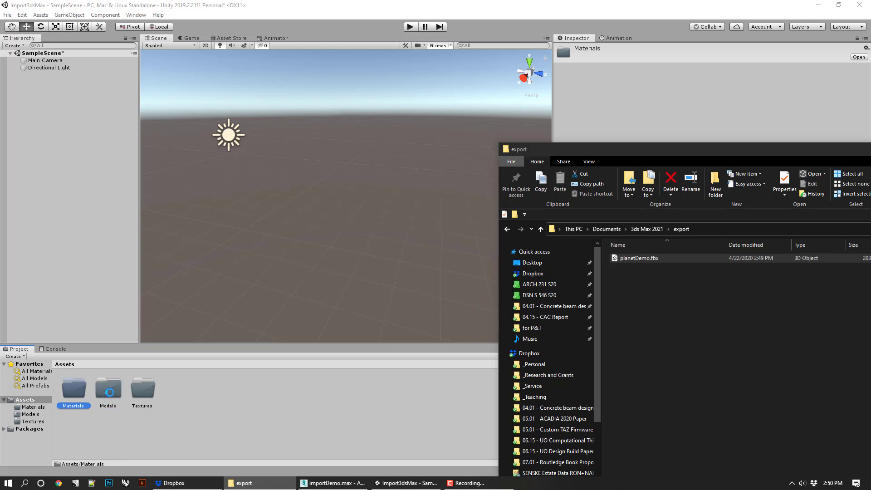
# Open the Models folder, expand planetDemo and preview its Take 001 animation clip
pyautogui.doubleClick(108, 390)
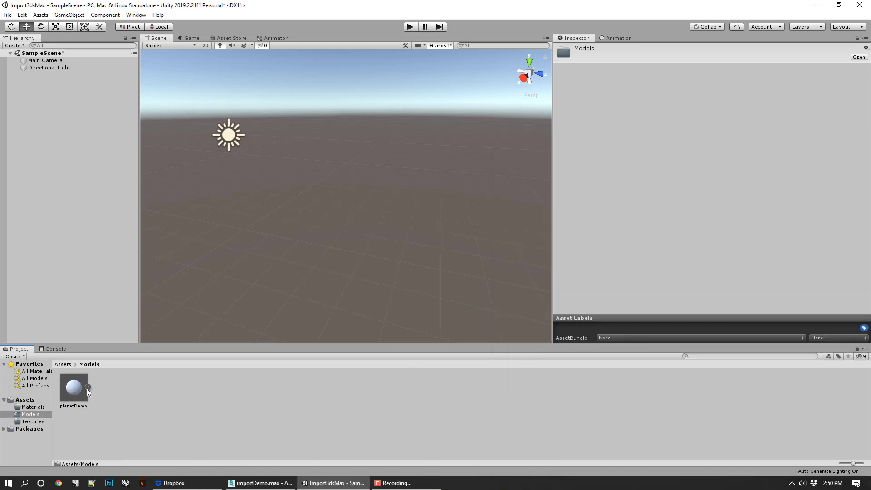
pyautogui.click(88, 388)
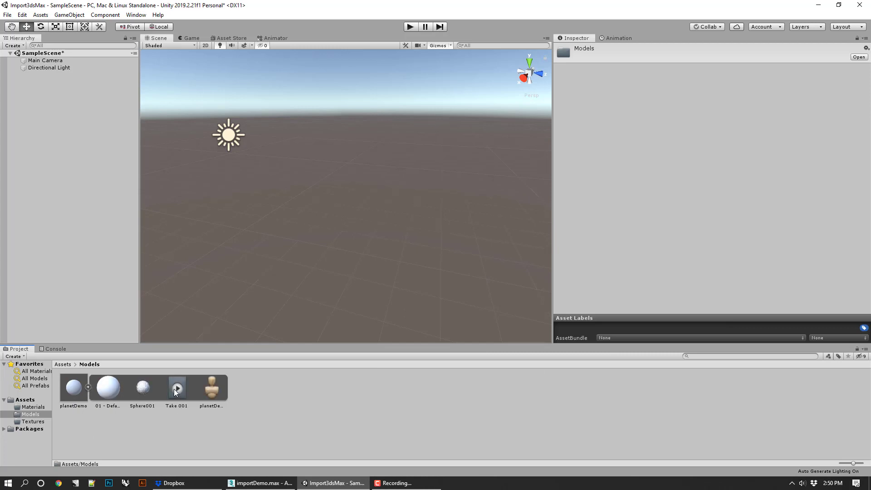
pyautogui.click(176, 390)
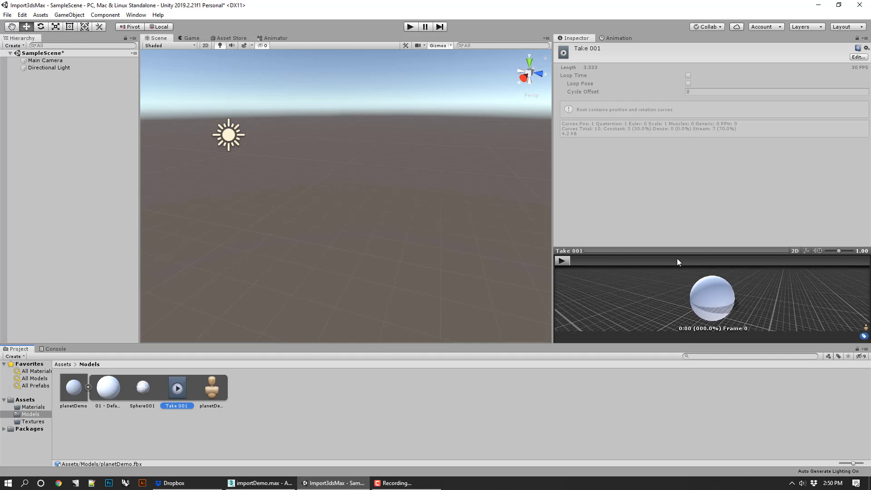
pyautogui.moveTo(678, 251); pyautogui.dragTo(702, 194)
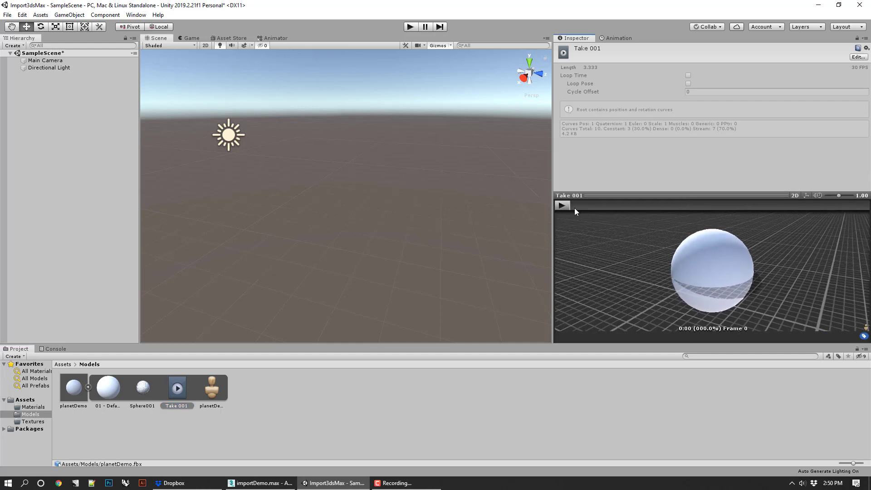
pyautogui.click(566, 205)
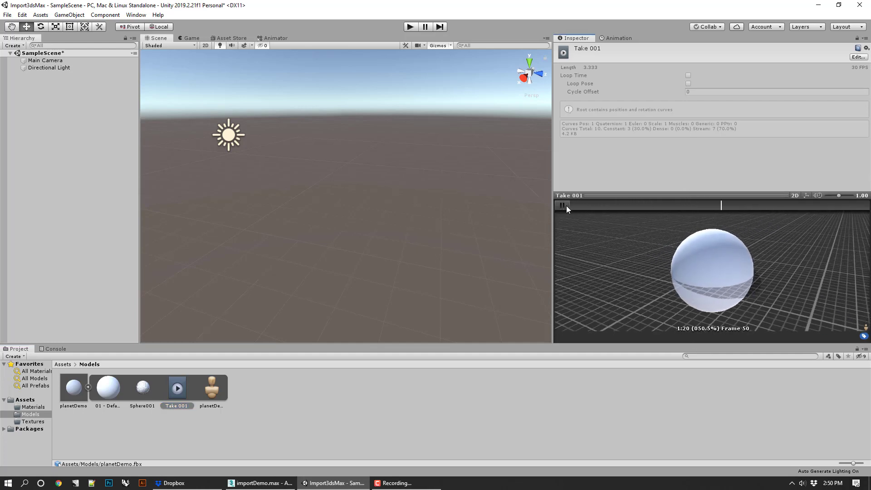
pyautogui.click(566, 205)
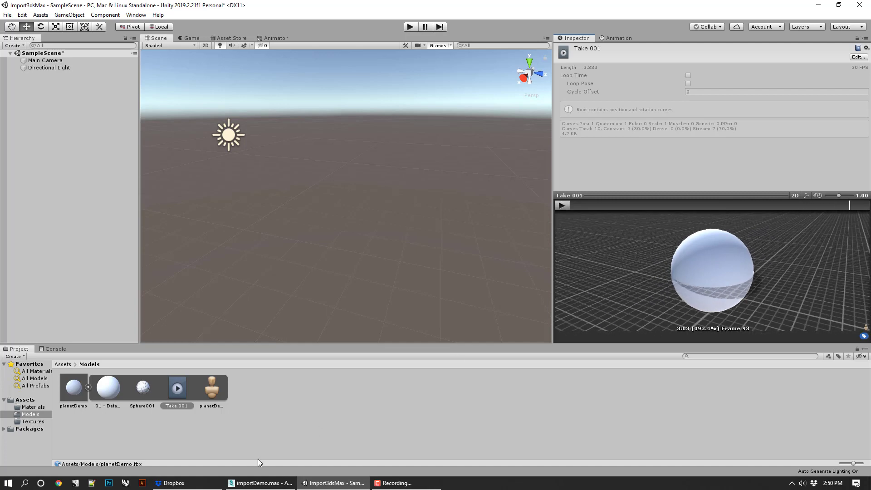
# Extract the embedded textures of planetDemo into the Assets/Textures folder
pyautogui.click(274, 434)
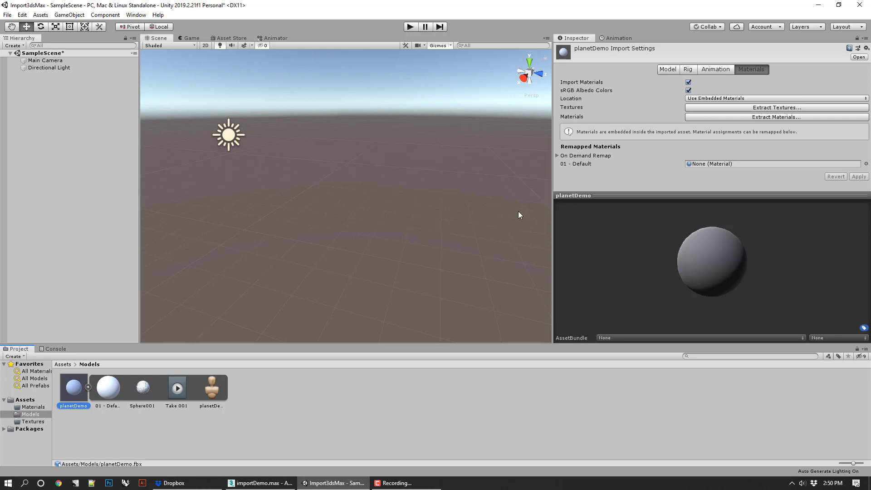
pyautogui.click(698, 108)
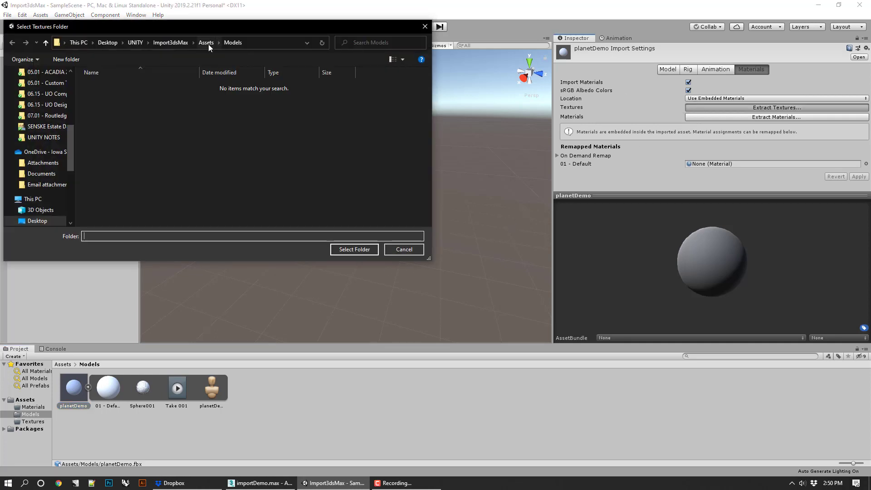
pyautogui.click(206, 43)
pyautogui.click(115, 104)
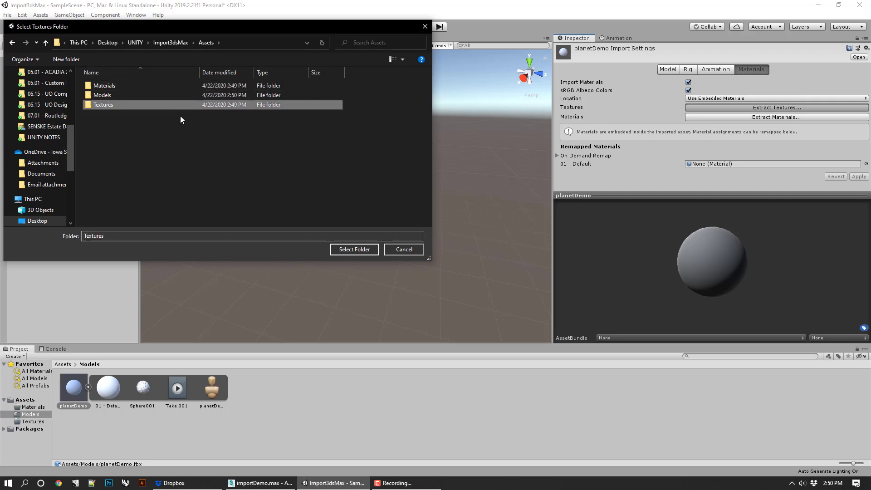
pyautogui.click(355, 250)
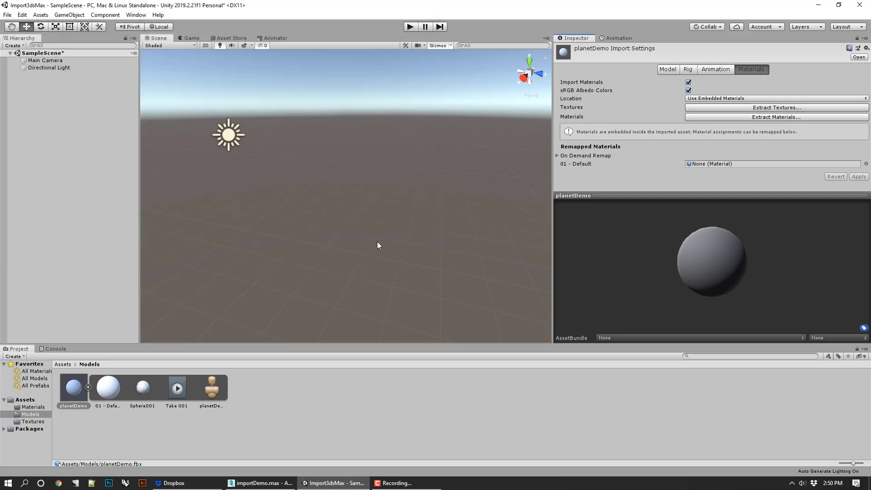
# Extract planetDemo's embedded materials into the Assets/Materials folder
pyautogui.click(713, 116)
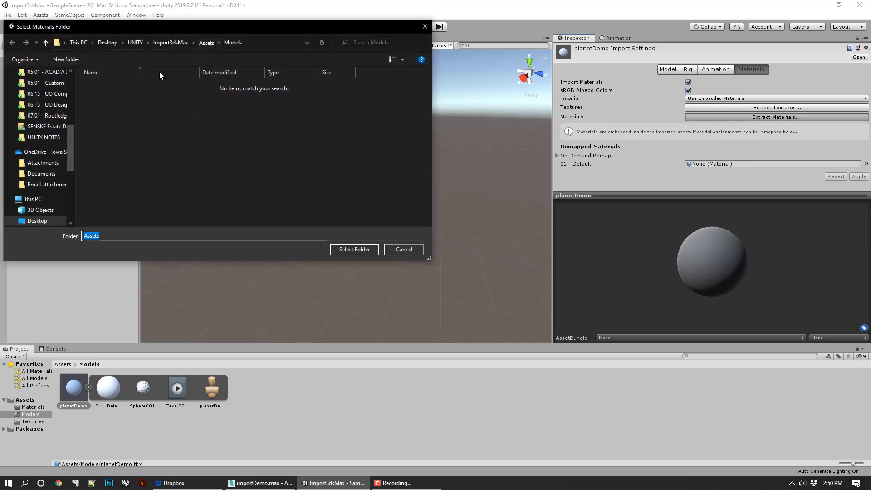
pyautogui.click(105, 85)
pyautogui.click(355, 250)
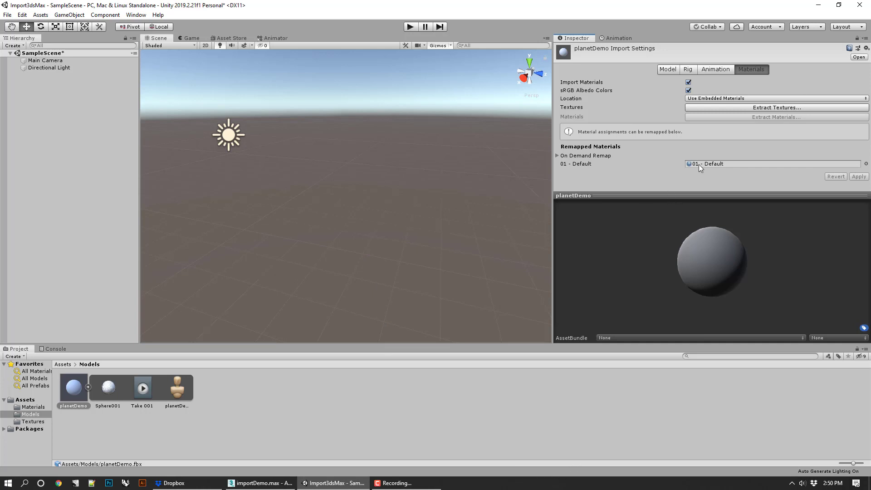
pyautogui.click(193, 427)
pyautogui.click(73, 388)
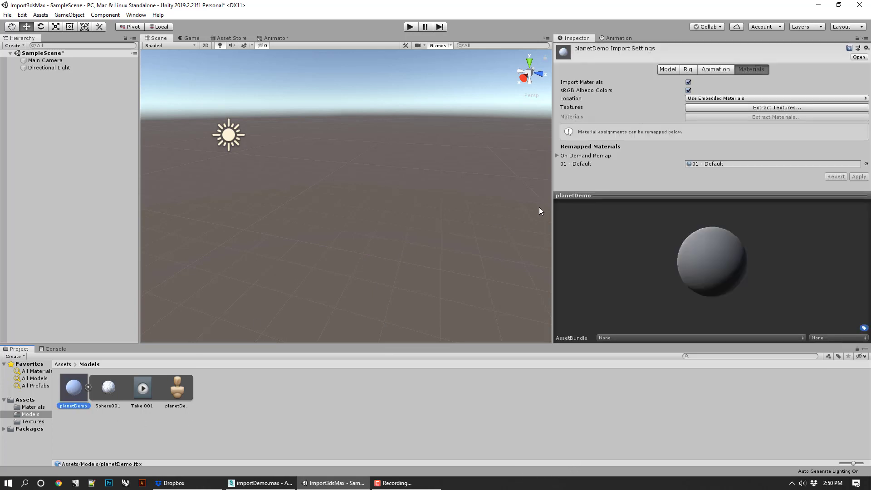
# Assign the extracted planet texture to the Albedo map of the 01 - Default material
pyautogui.click(38, 407)
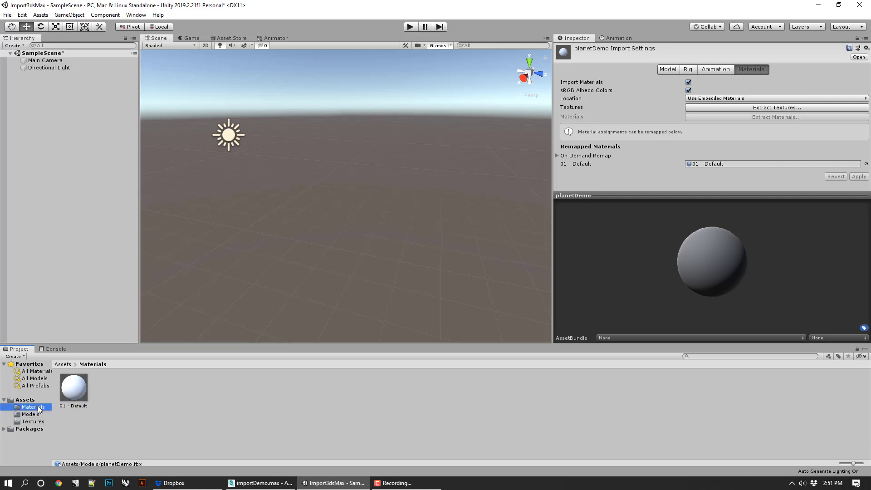
pyautogui.click(65, 406)
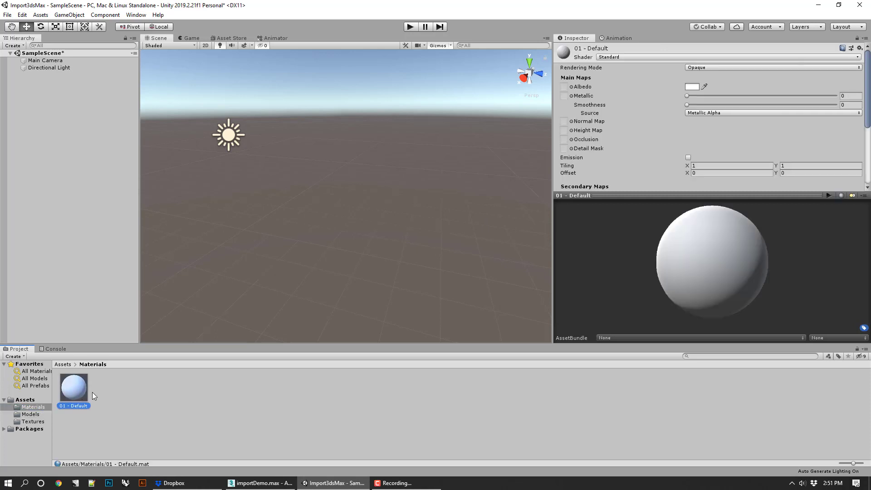
pyautogui.click(566, 87)
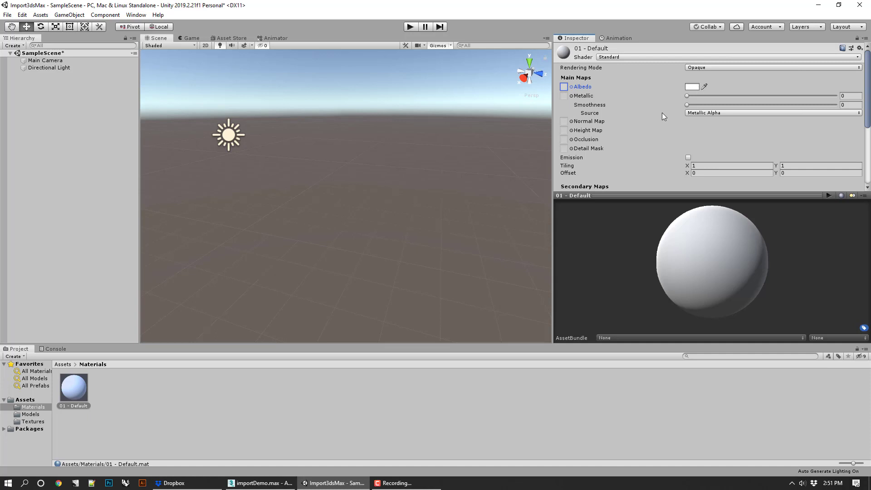
pyautogui.scroll(-3, 644, 129)
pyautogui.scroll(3, 657, 122)
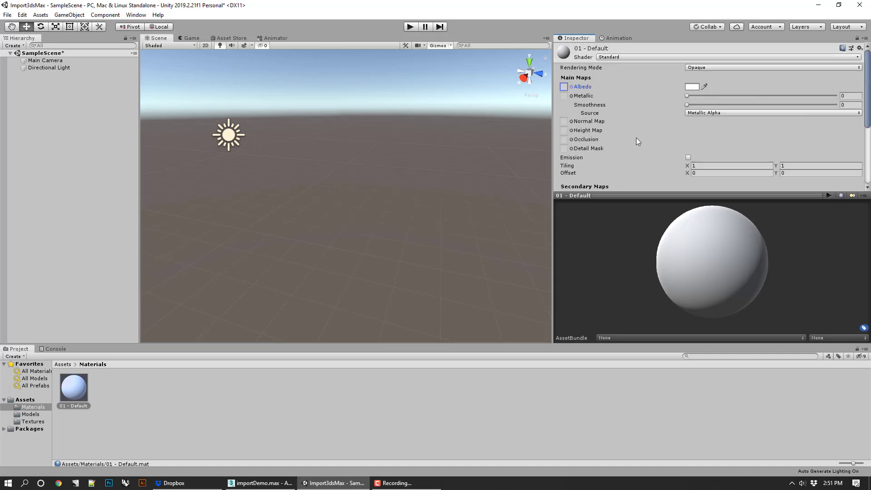
pyautogui.click(33, 421)
pyautogui.moveTo(76, 389); pyautogui.dragTo(564, 87)
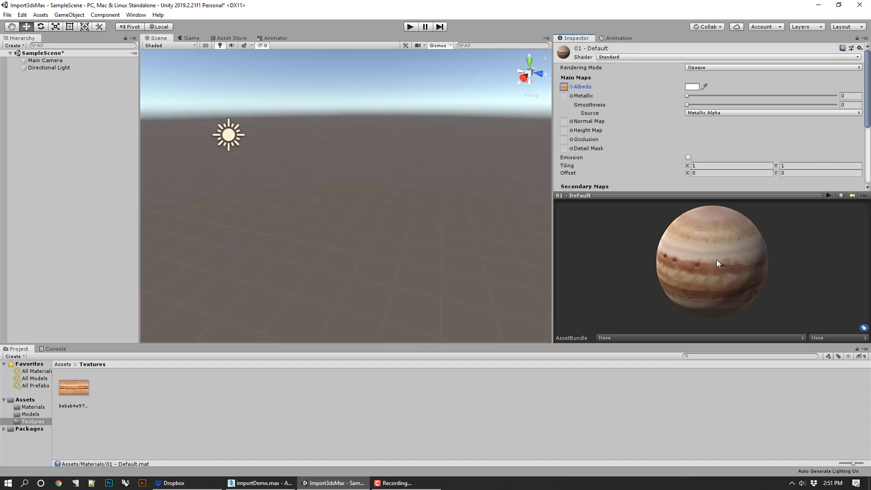
# Examine the texture from several angles on the 01 - Default material and on the planetDemo model preview
pyautogui.moveTo(723, 258); pyautogui.dragTo(688, 279)
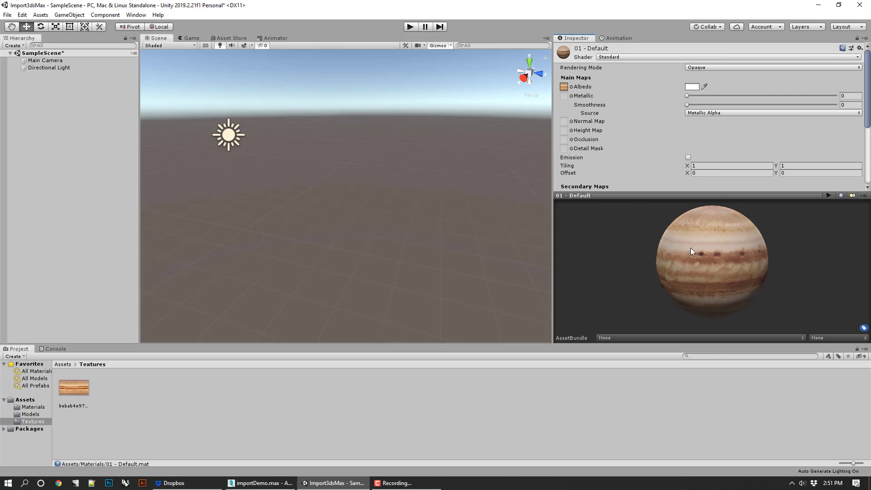
pyautogui.moveTo(691, 248); pyautogui.dragTo(615, 249)
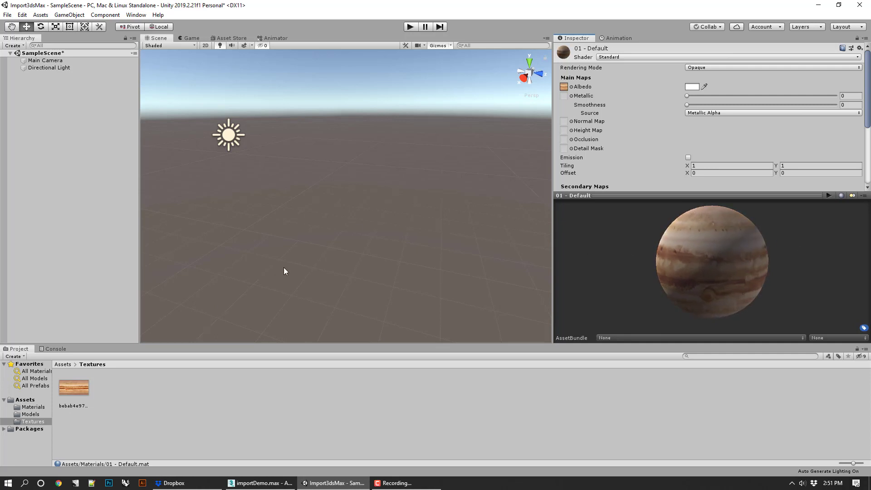
pyautogui.click(33, 407)
pyautogui.click(74, 388)
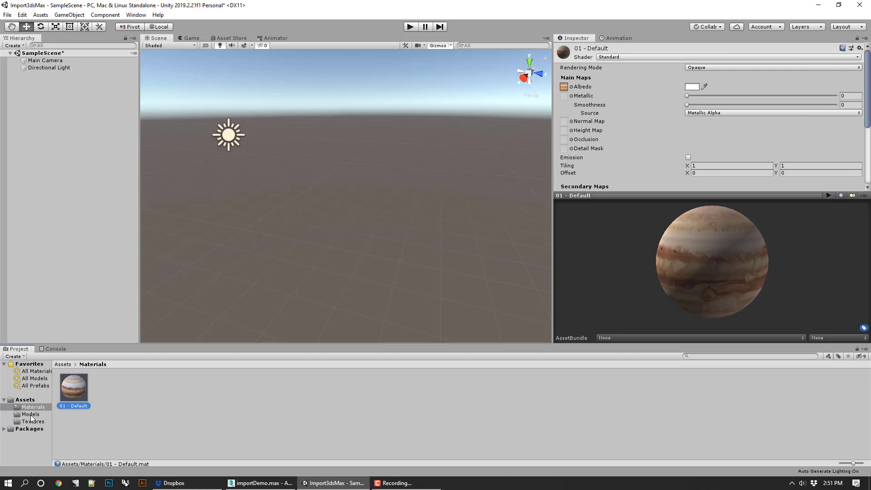
pyautogui.click(44, 413)
pyautogui.click(77, 385)
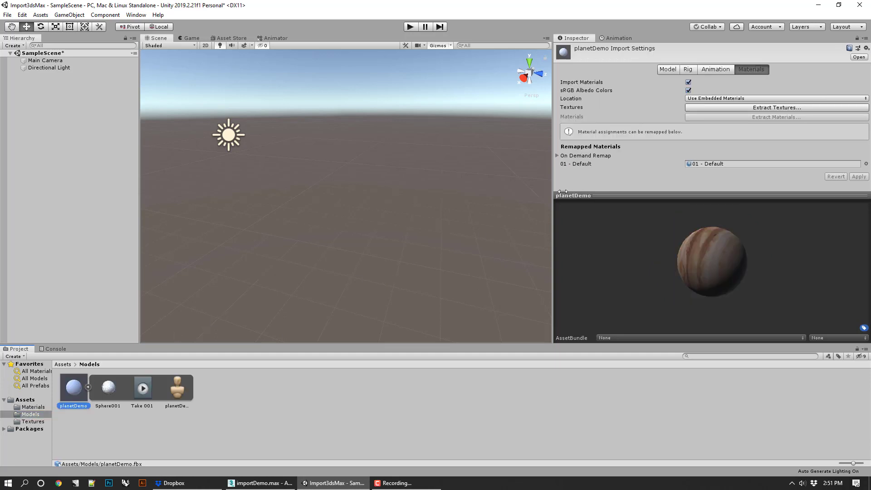
pyautogui.moveTo(704, 264); pyautogui.dragTo(757, 285)
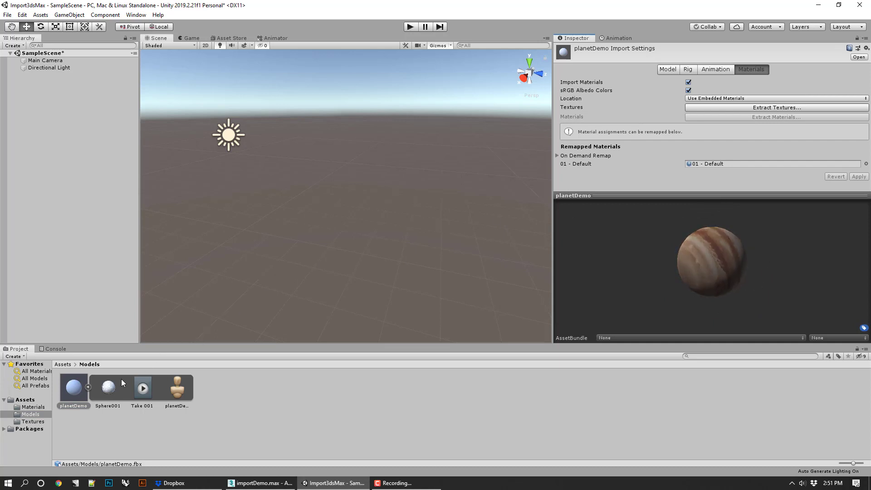
# Place the planetDemo model in the scene at about X -3.21, Y -0.72, Z 3.40
pyautogui.moveTo(69, 394); pyautogui.dragTo(271, 225)
pyautogui.moveTo(363, 232); pyautogui.dragTo(369, 223)
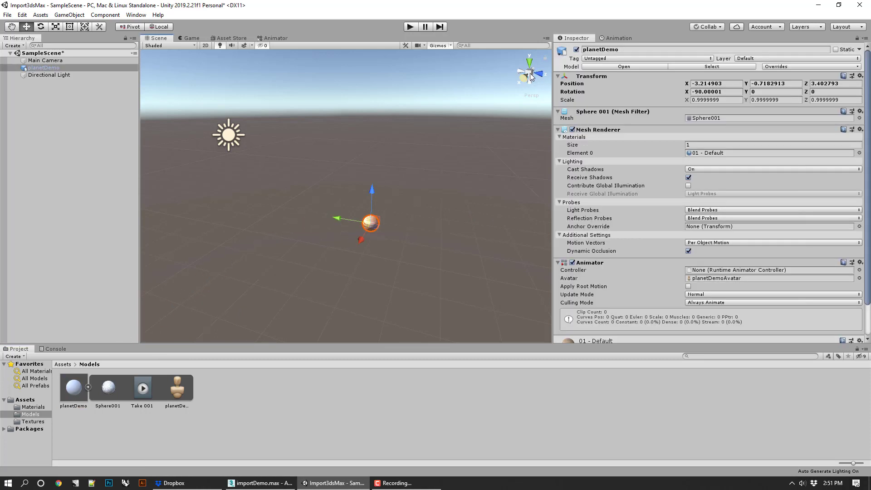
# Move the Main Camera close to the planet, to about X -2.82, Y 0.14, Z 0.07, so it frames planetDemo
pyautogui.click(524, 78)
pyautogui.keyDown('alt'); pyautogui.moveTo(470, 120); pyautogui.dragTo(477, 67); pyautogui.keyUp('alt')
pyautogui.moveTo(478, 66); pyautogui.dragTo(418, 152, button='middle')
pyautogui.click(237, 147)
pyautogui.click(231, 148)
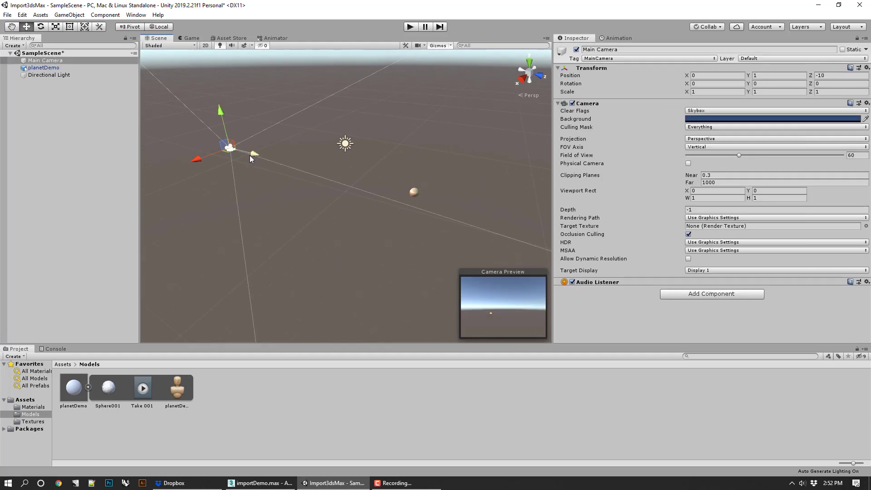
pyautogui.moveTo(250, 155); pyautogui.dragTo(295, 214)
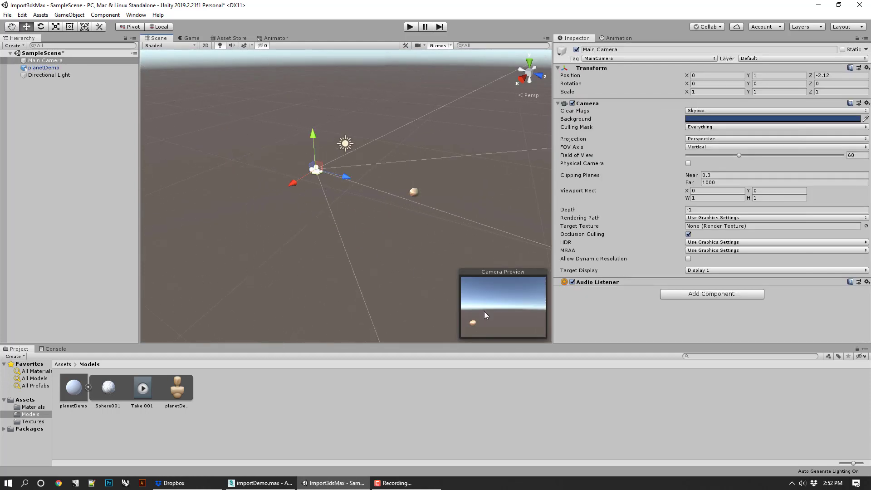
pyautogui.moveTo(318, 143); pyautogui.dragTo(314, 154)
pyautogui.moveTo(303, 187); pyautogui.dragTo(397, 176)
pyautogui.moveTo(365, 143)
pyautogui.mouseDown()
pyautogui.moveTo(364, 156)
pyautogui.moveTo(367, 148)
pyautogui.mouseUp()
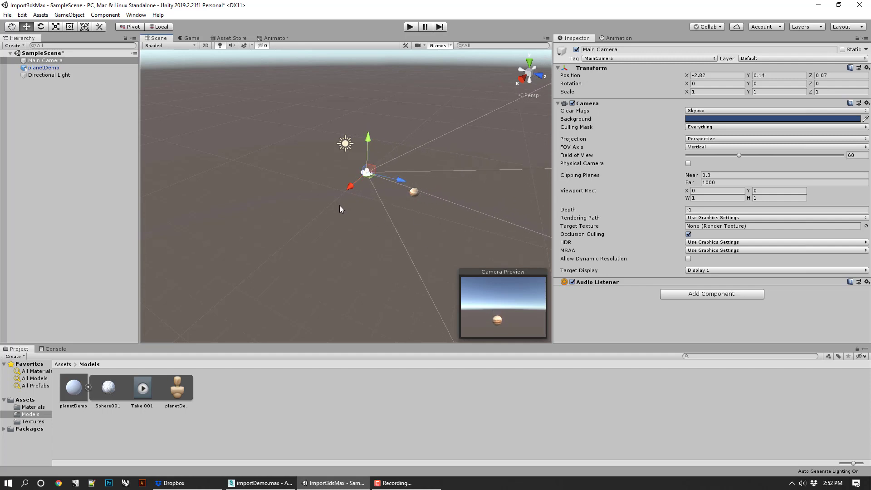
pyautogui.click(266, 271)
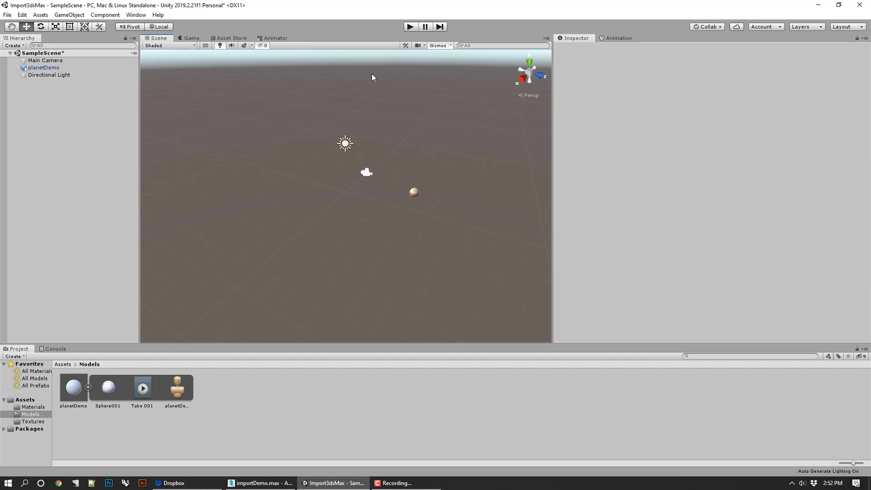
# Play the scene to check how the planet looks through the Main Camera, and stop playback
pyautogui.click(365, 172)
pyautogui.click(410, 27)
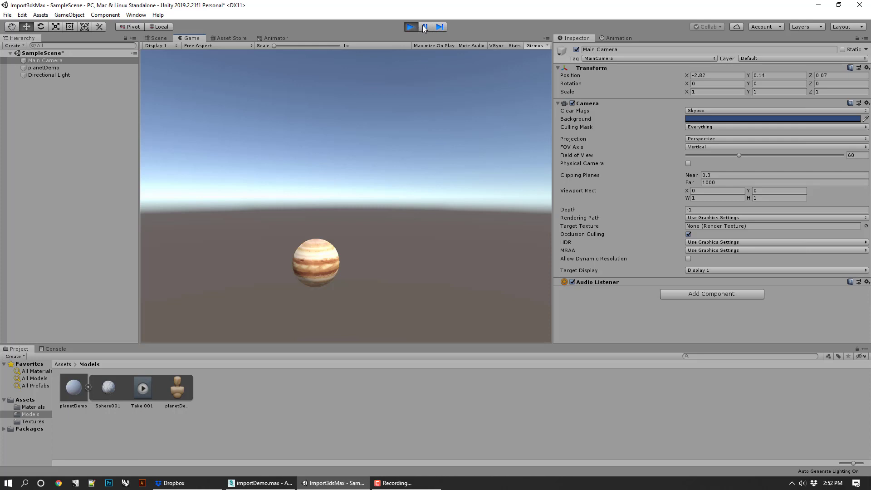
pyautogui.click(410, 27)
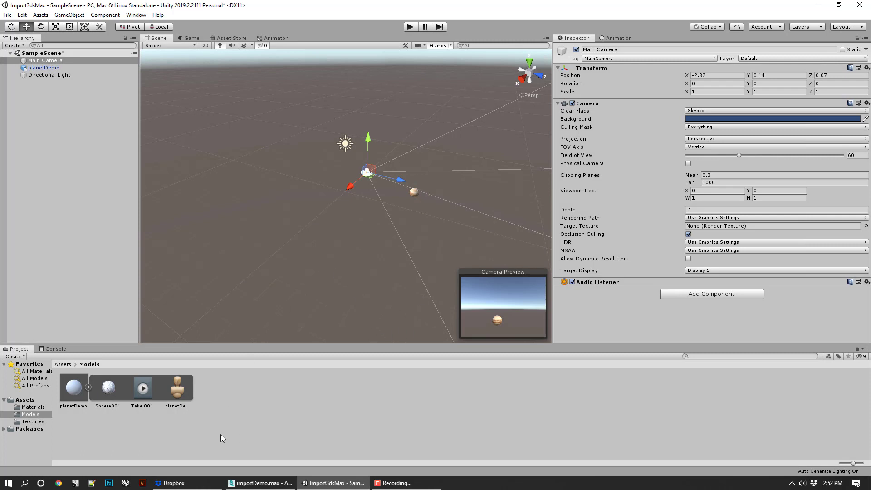
# Create an Animator Controller named MyPlanetAnimation in the Models folder and open its state graph
pyautogui.click(232, 420)
pyautogui.rightClick(216, 391)
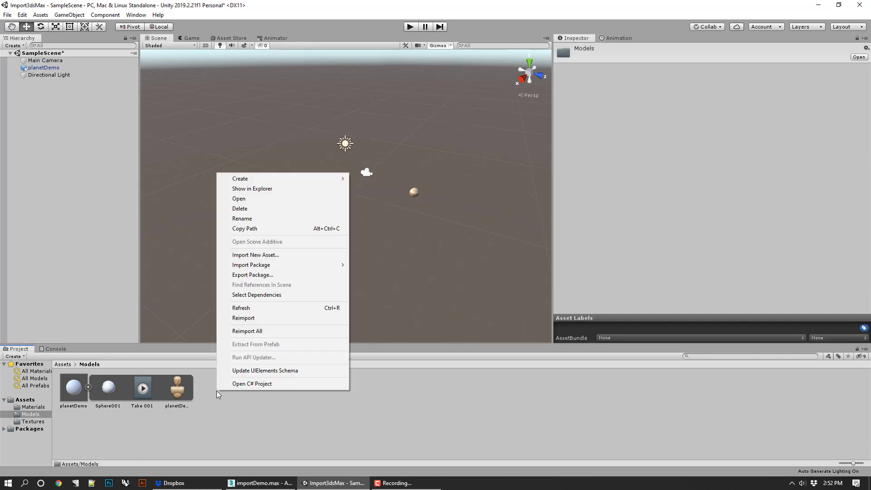
pyautogui.moveTo(267, 181)
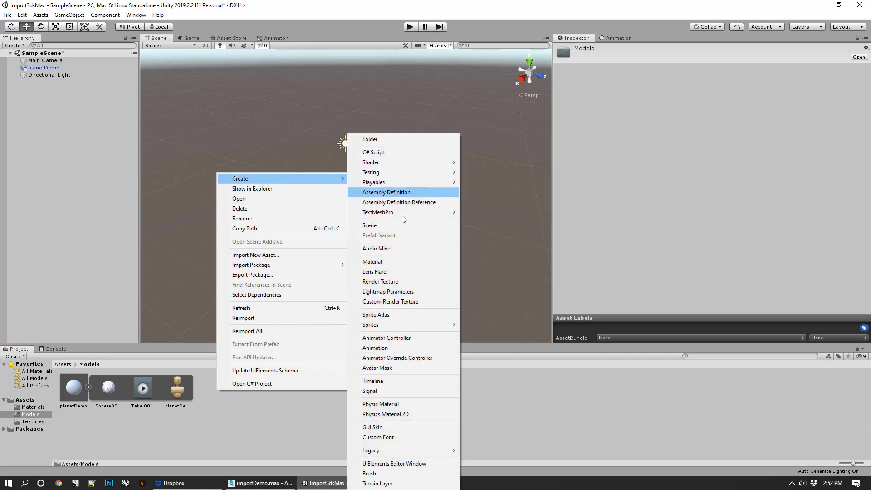
pyautogui.click(413, 339)
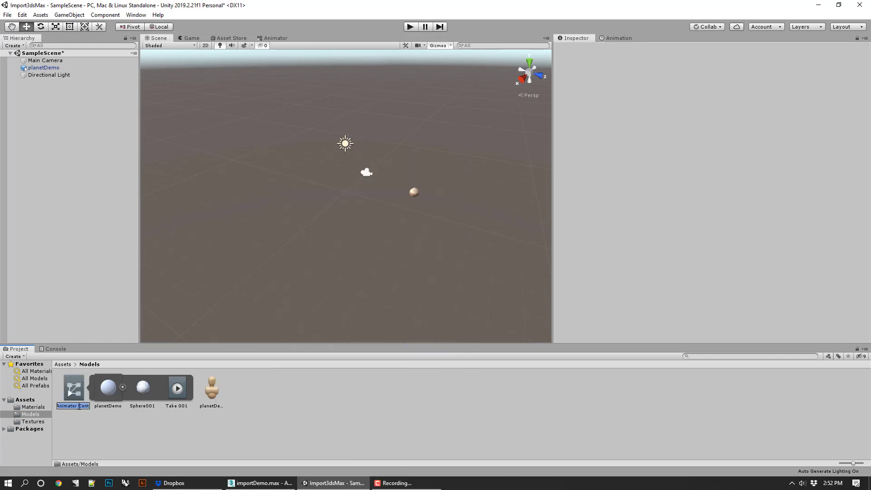
pyautogui.write('MyPla')
pyautogui.write('netAnimat')
pyautogui.write('ion')
pyautogui.press('Return')
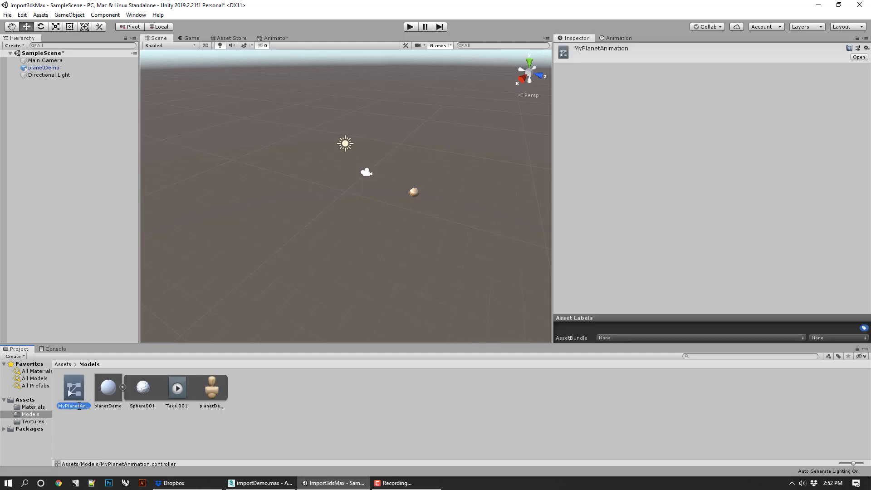
pyautogui.doubleClick(71, 392)
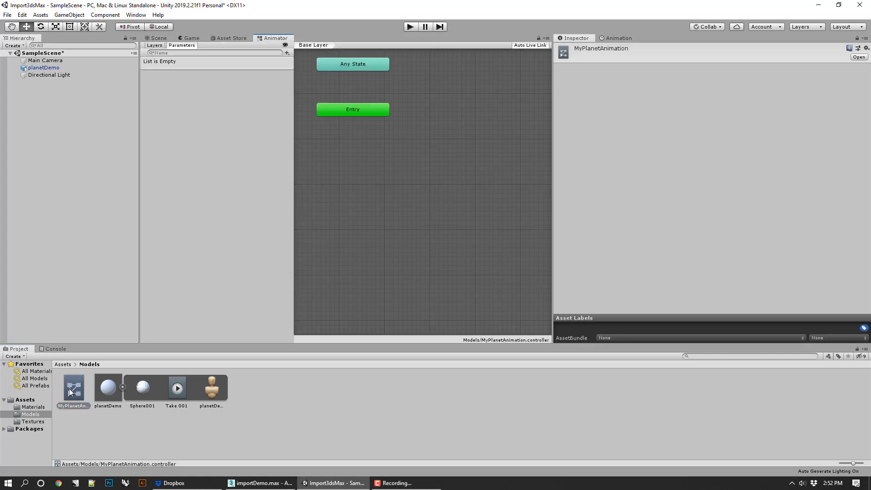
pyautogui.rightClick(406, 252)
pyautogui.click(343, 245)
# Preview the Take 001 animation clip embedded in the planetDemo model
pyautogui.click(184, 391)
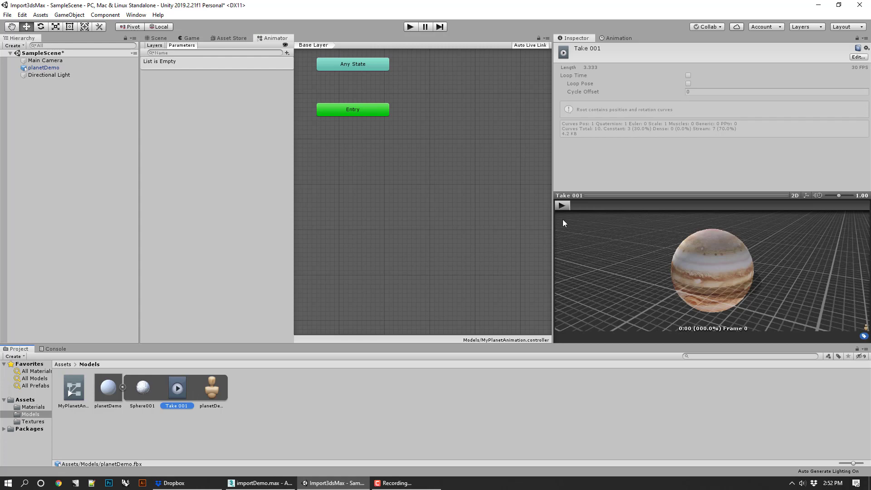
pyautogui.click(565, 208)
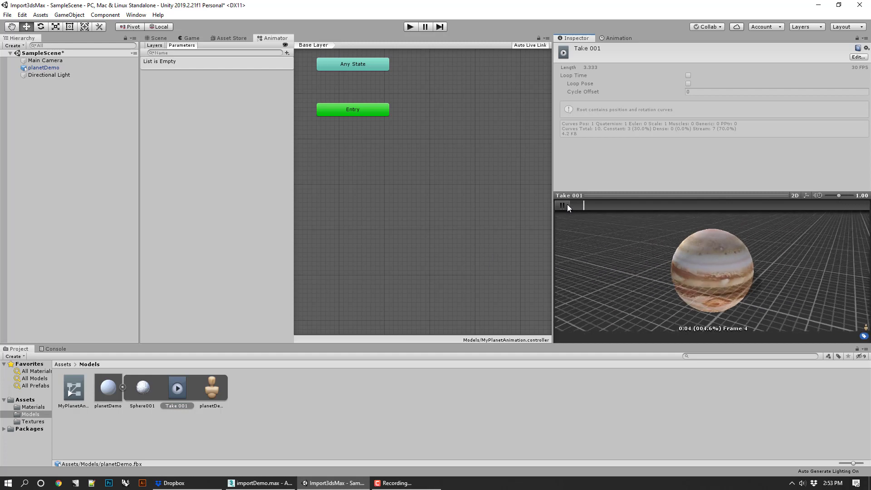
pyautogui.click(566, 206)
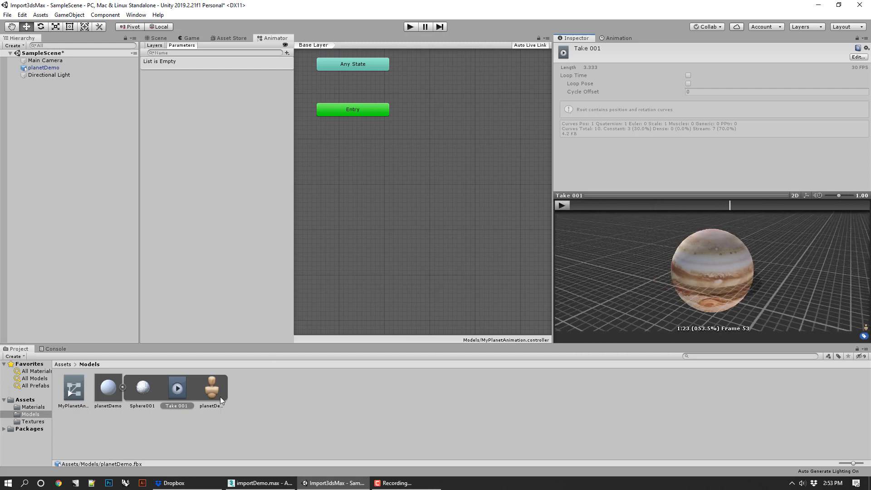
# Duplicate planetDemo's Take 001 clip as a separate asset and add the copy as the default state of MyPlanetAnimation
pyautogui.rightClick(179, 385)
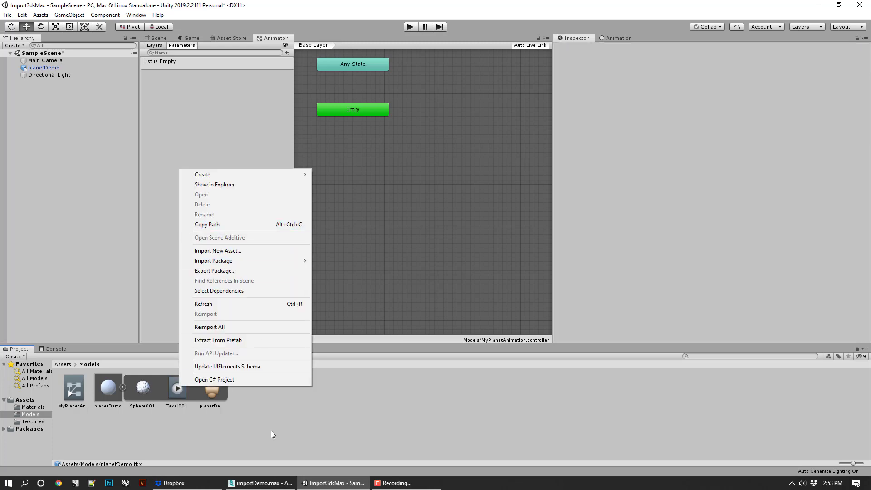
pyautogui.click(272, 434)
pyautogui.click(170, 386)
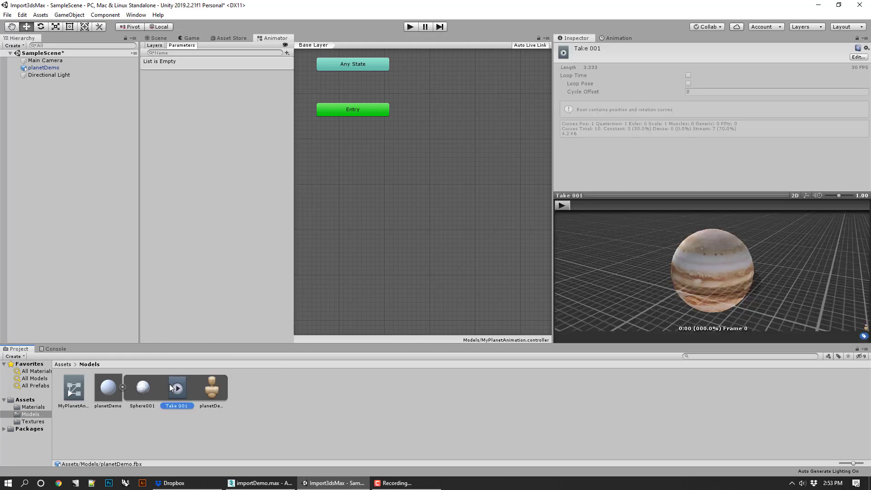
pyautogui.hotkey('ctrl', 'd')
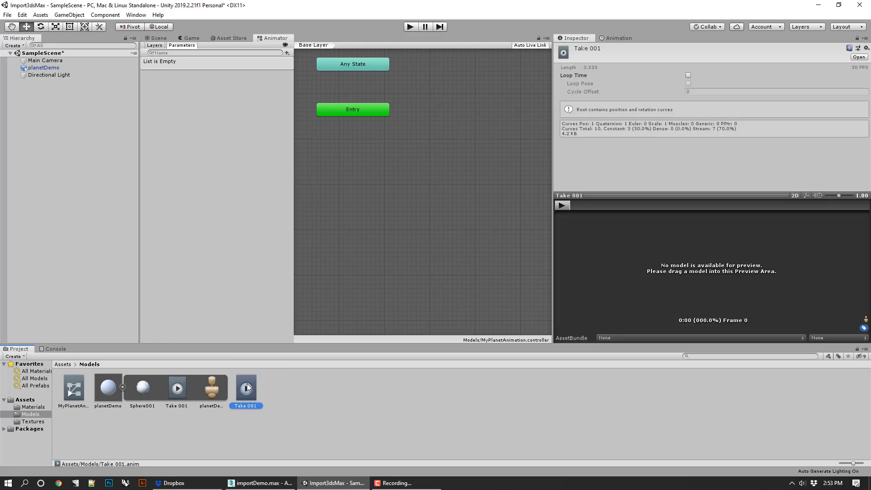
pyautogui.moveTo(247, 386); pyautogui.dragTo(468, 111)
pyautogui.scroll(-3, 500, 122)
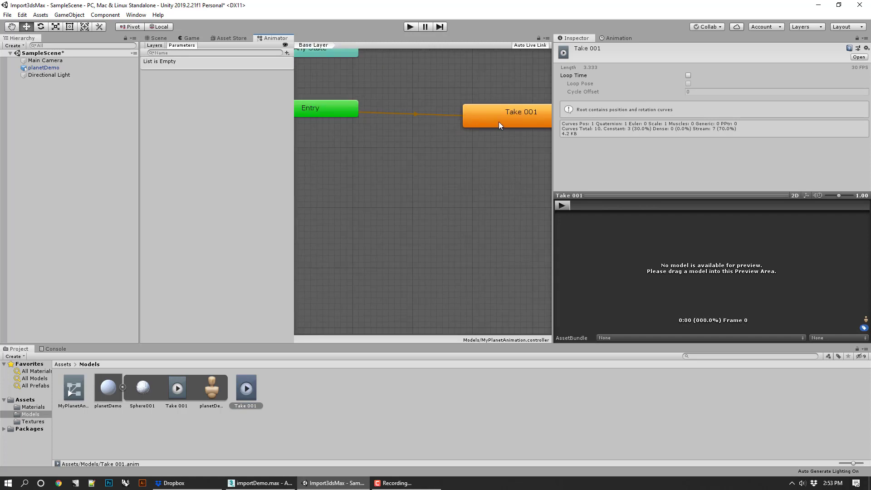
pyautogui.rightClick(505, 154)
pyautogui.click(510, 125)
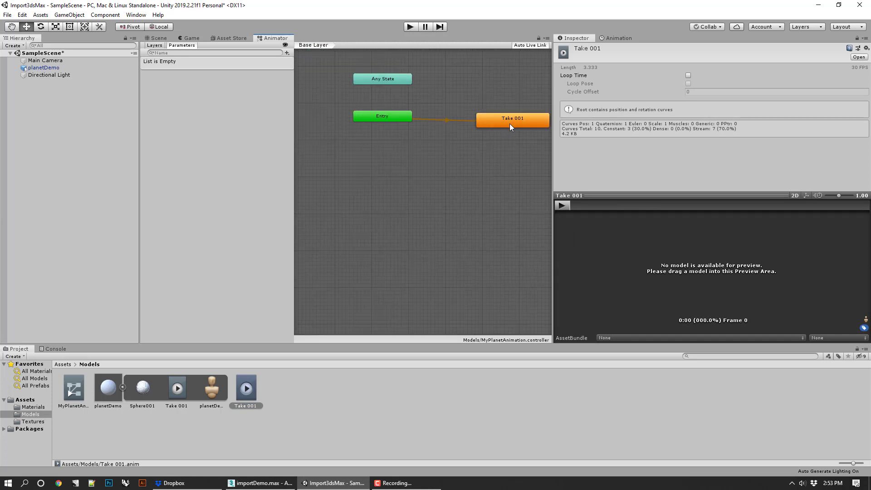
# Set the playback speed of the Take 001 state to 0.25
pyautogui.click(505, 120)
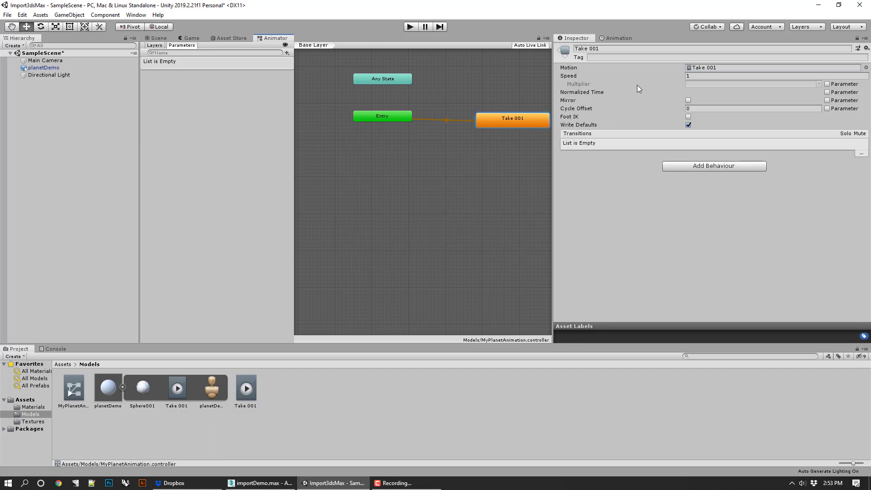
pyautogui.click(703, 76)
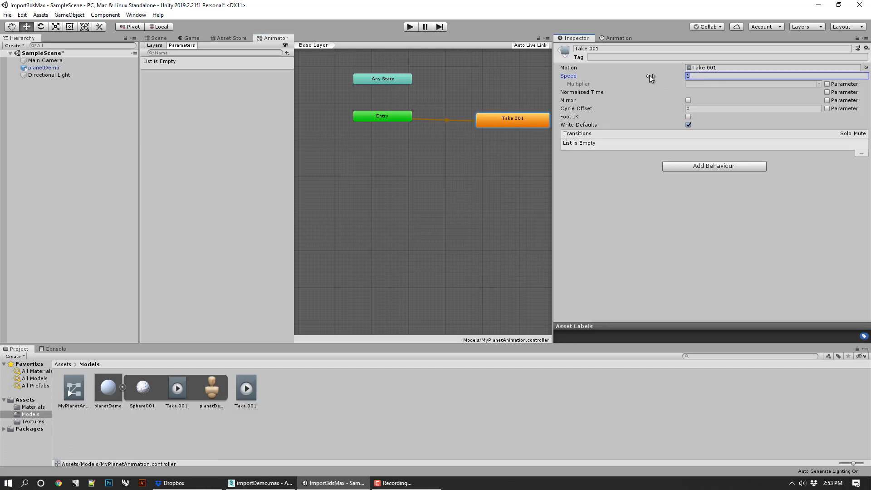
pyautogui.write('0.25')
pyautogui.click(397, 117)
pyautogui.click(397, 127)
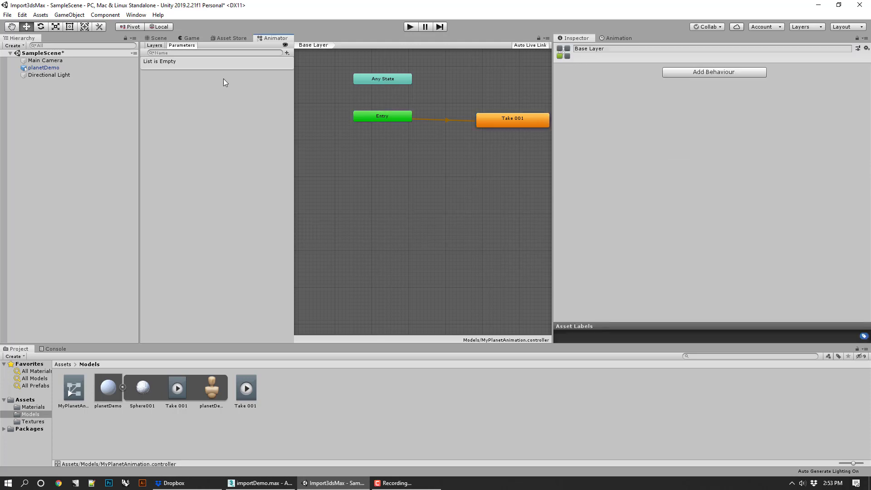
# Assign MyPlanetAnimation as the controller of the Animator component on planetDemo in the scene
pyautogui.click(159, 38)
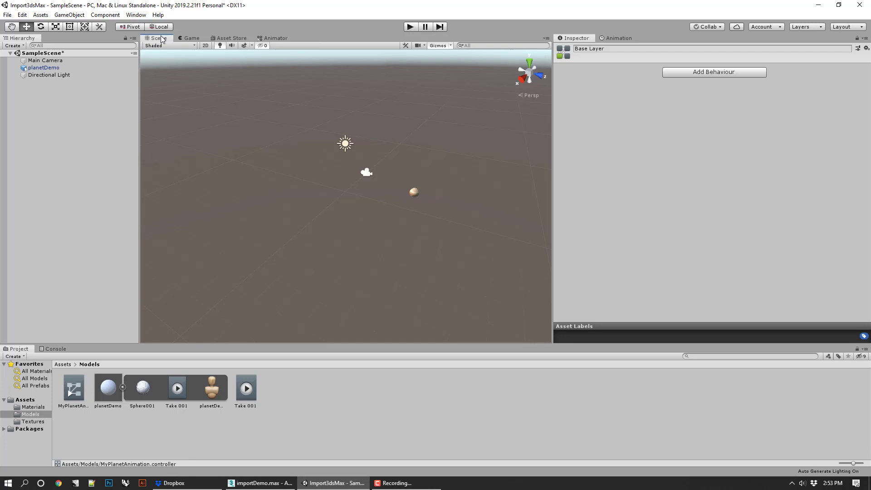
pyautogui.click(410, 194)
pyautogui.moveTo(77, 398); pyautogui.dragTo(97, 389)
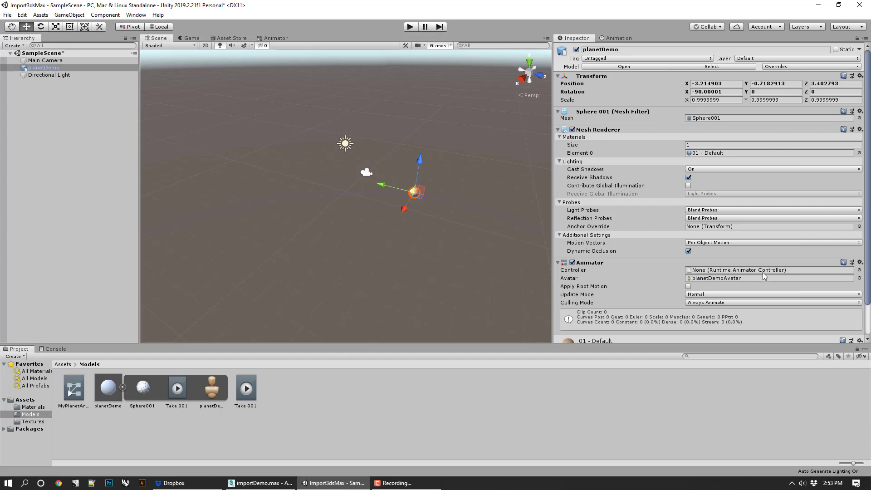
pyautogui.click(81, 393)
pyautogui.moveTo(81, 393); pyautogui.dragTo(698, 273)
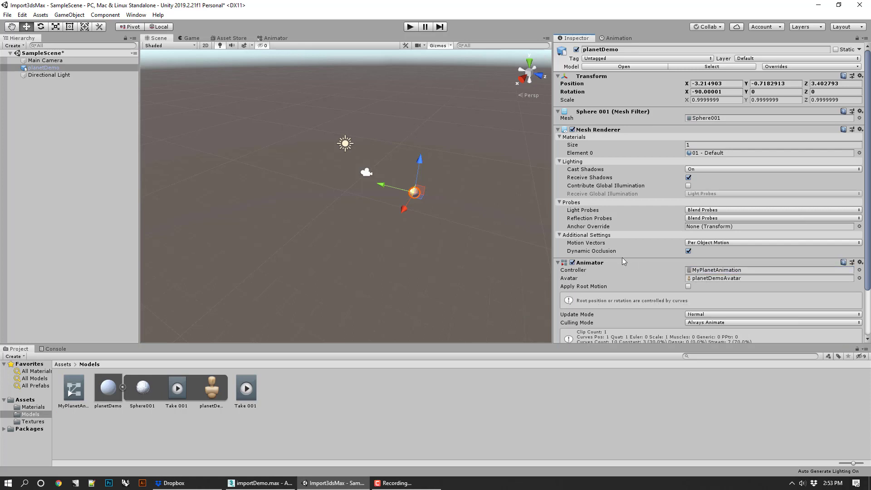
# Play the scene to check the planet's animation from the Main Camera
pyautogui.click(366, 172)
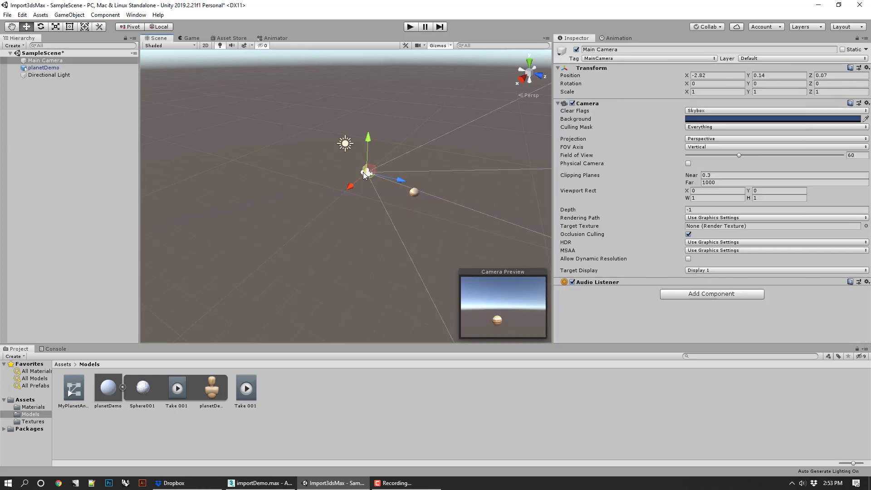
pyautogui.click(410, 28)
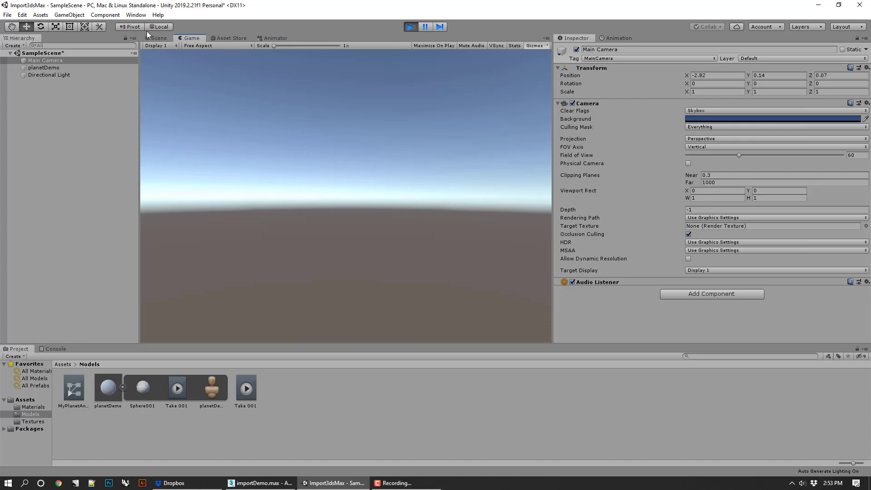
pyautogui.click(440, 26)
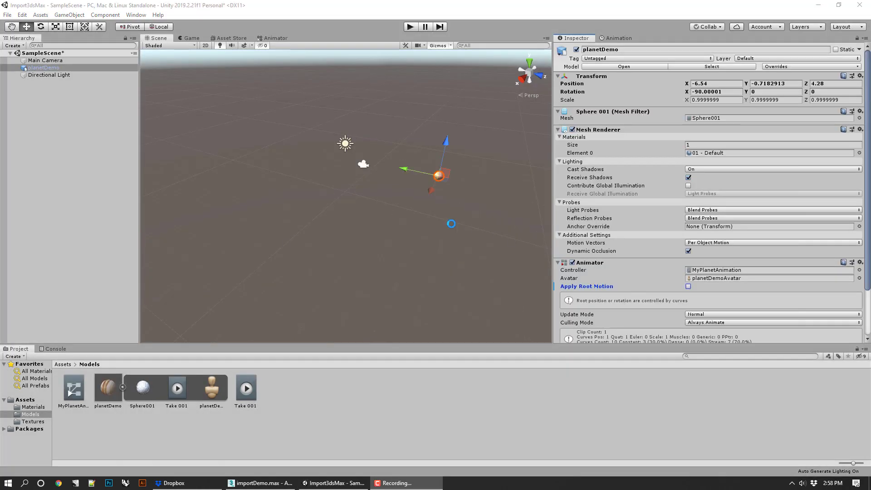
# Enable Apply Root Motion on planetDemo's Animator and play the scene to test the animation
pyautogui.click(451, 223)
pyautogui.click(440, 177)
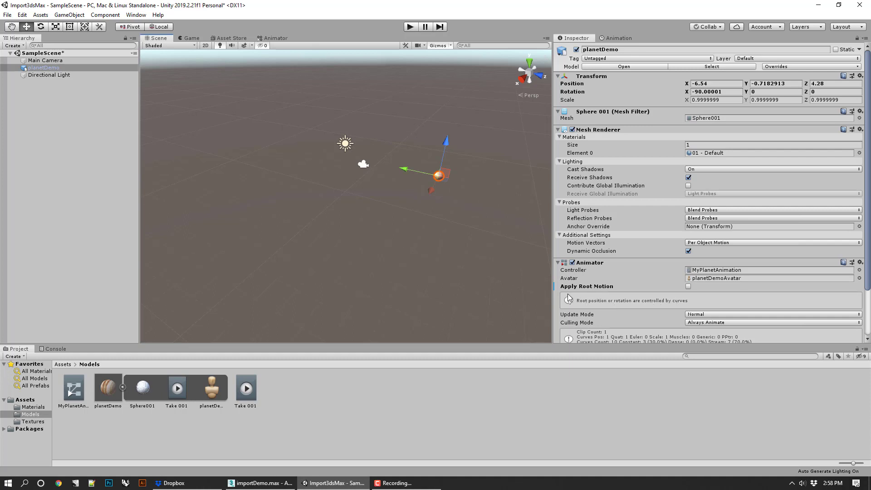
pyautogui.click(688, 286)
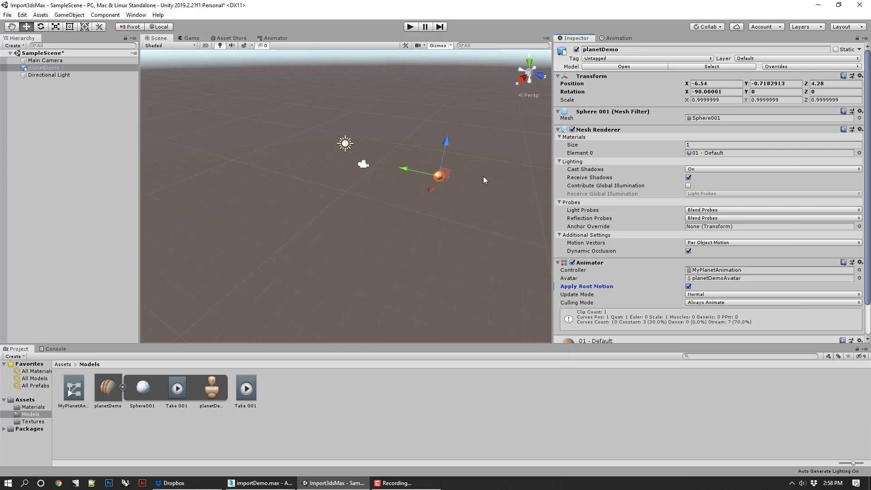
pyautogui.click(411, 25)
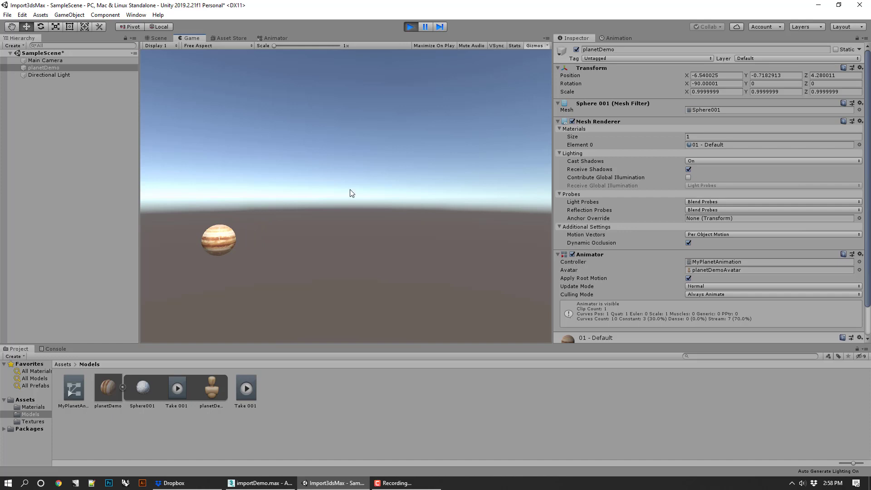
pyautogui.click(410, 27)
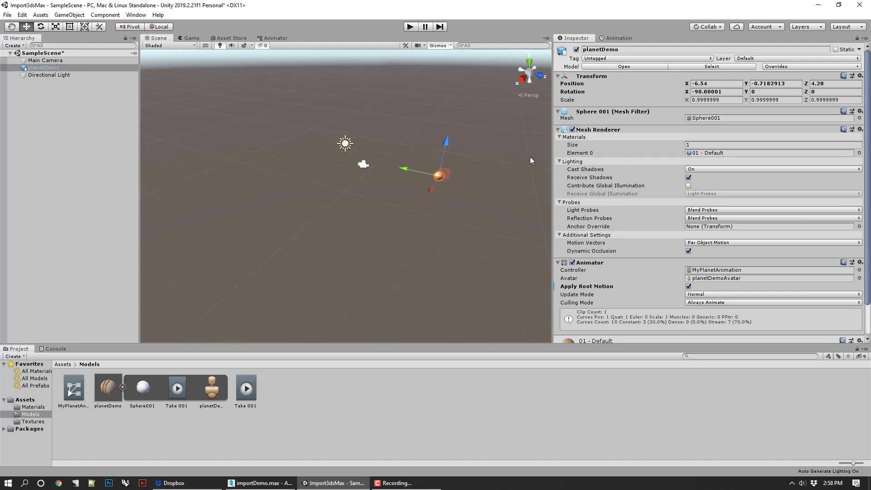
pyautogui.click(495, 225)
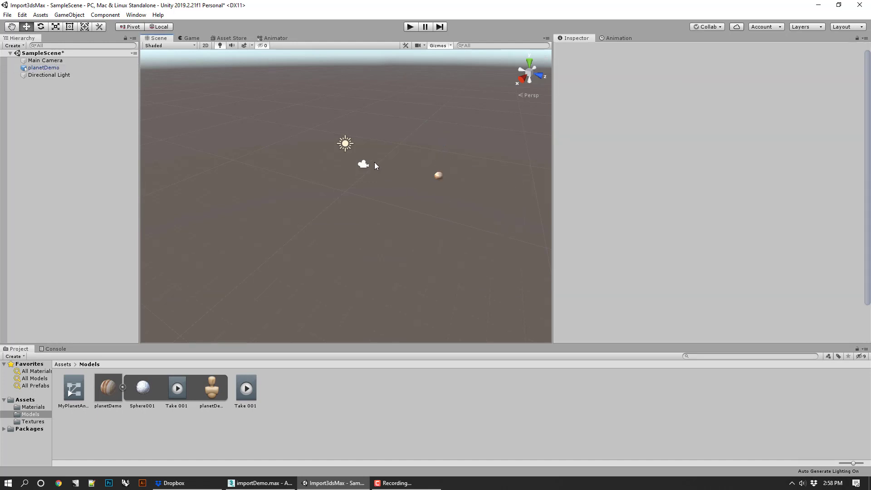
pyautogui.click(75, 393)
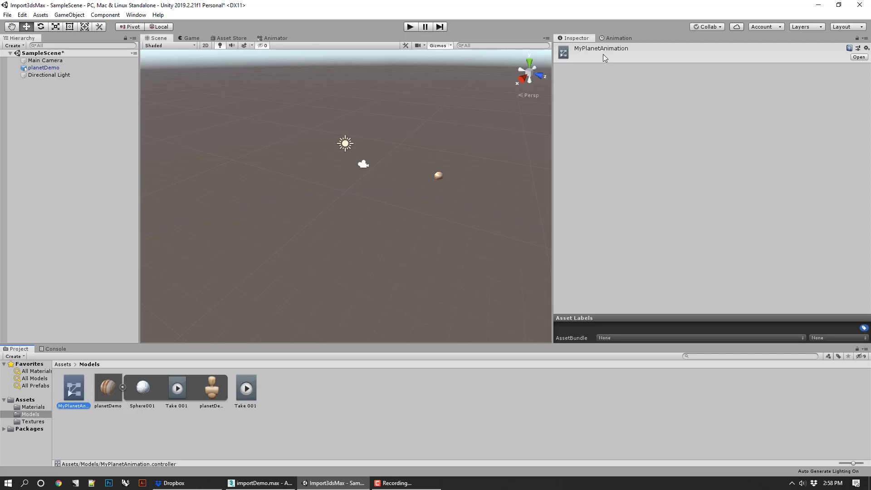
pyautogui.click(688, 50)
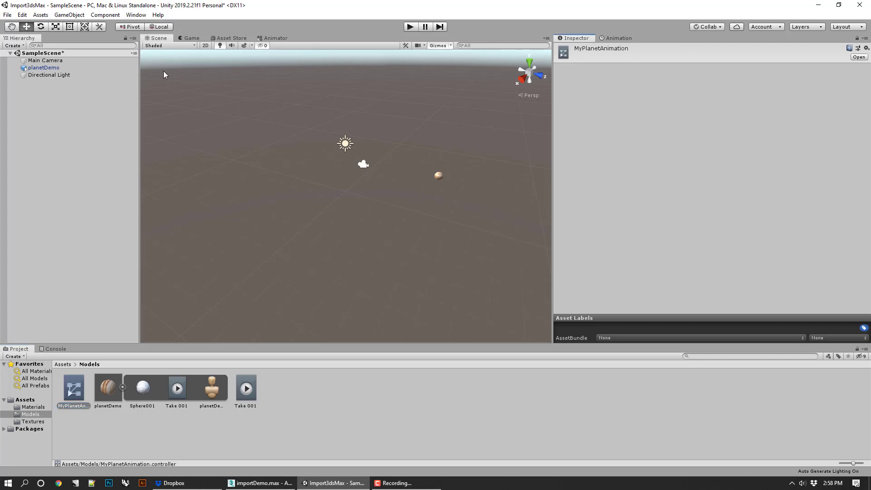
# Switch the Inspector to Debug mode for planetDemo and examine its Animator component settings
pyautogui.click(67, 68)
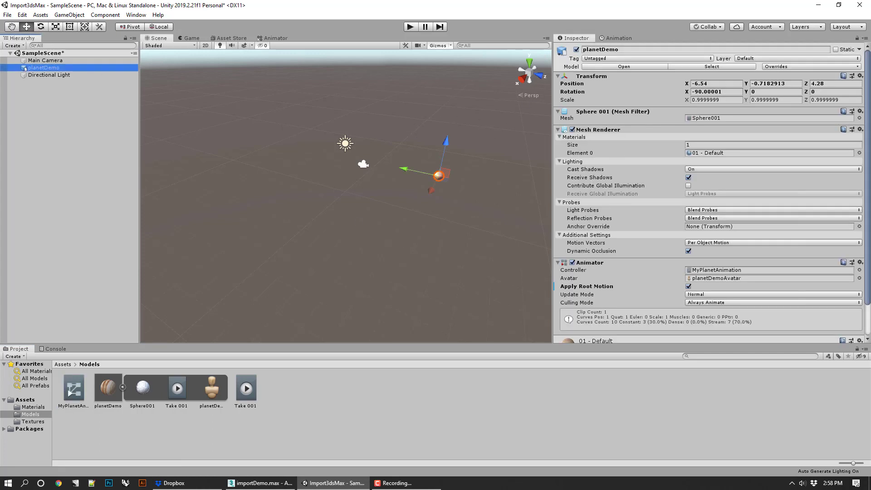
pyautogui.scroll(-2, 802, 46)
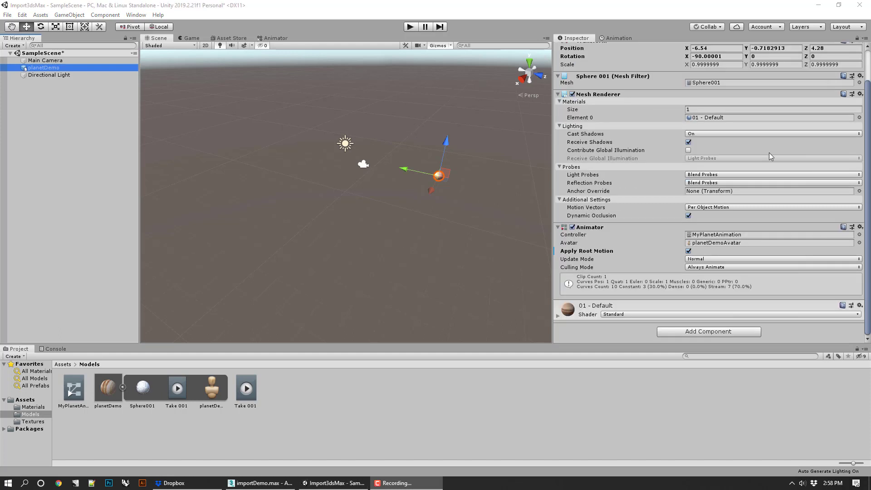
pyautogui.click(865, 41)
pyautogui.click(831, 47)
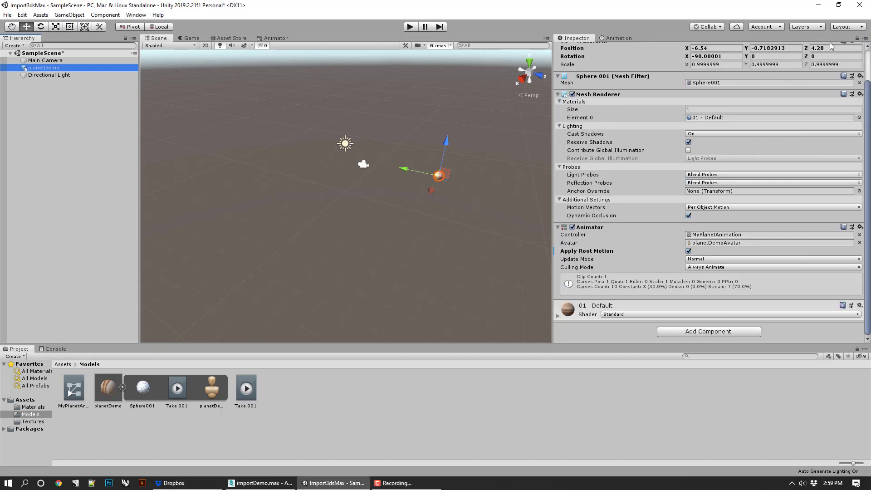
pyautogui.click(865, 38)
pyautogui.click(771, 56)
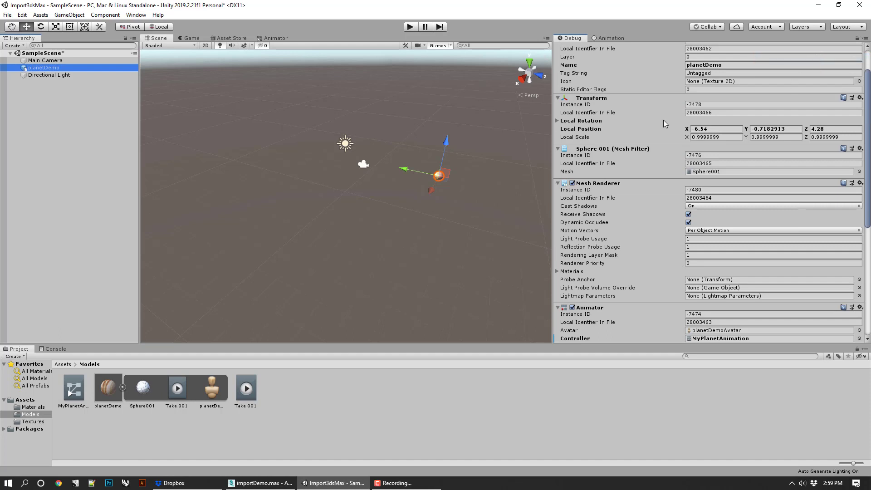
pyautogui.scroll(-3, 617, 240)
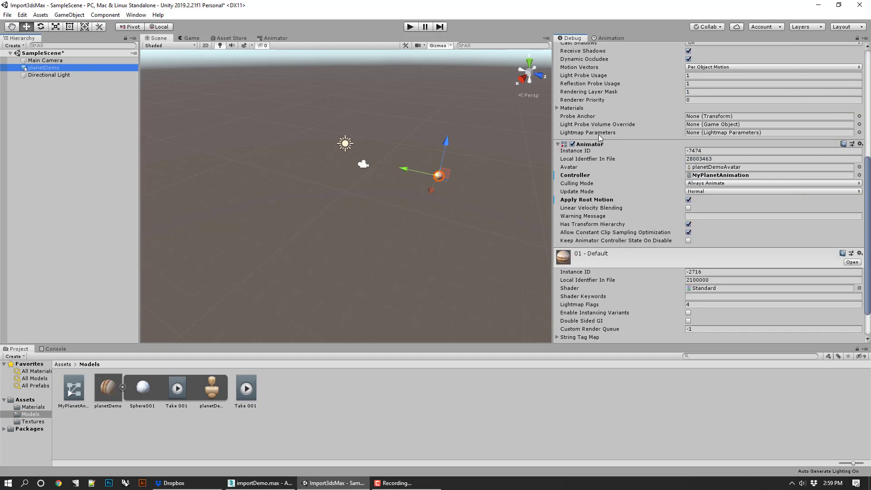
# Enable Loop Time on the standalone Take 001 animation clip and set its Wrap Mode to Loop
pyautogui.click(241, 389)
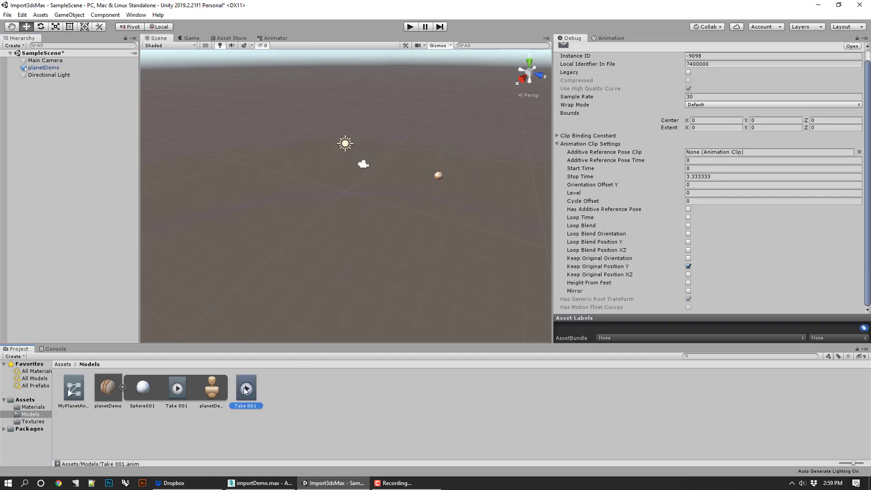
pyautogui.click(865, 39)
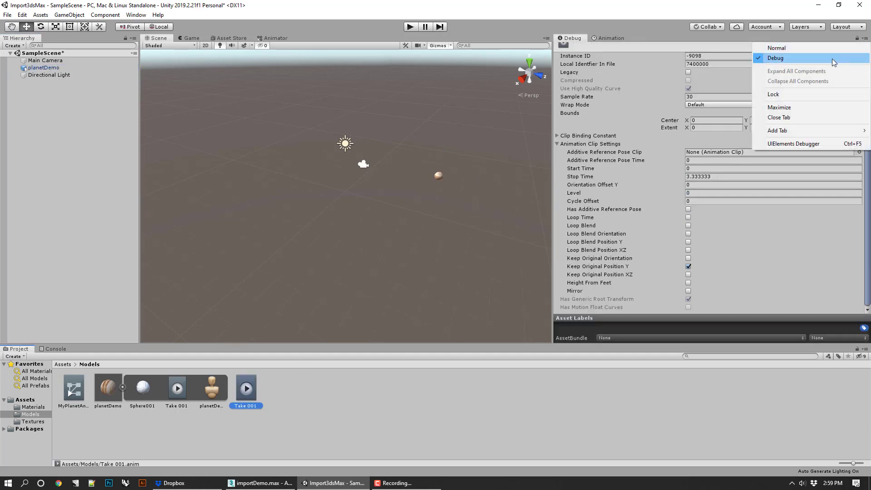
pyautogui.click(786, 258)
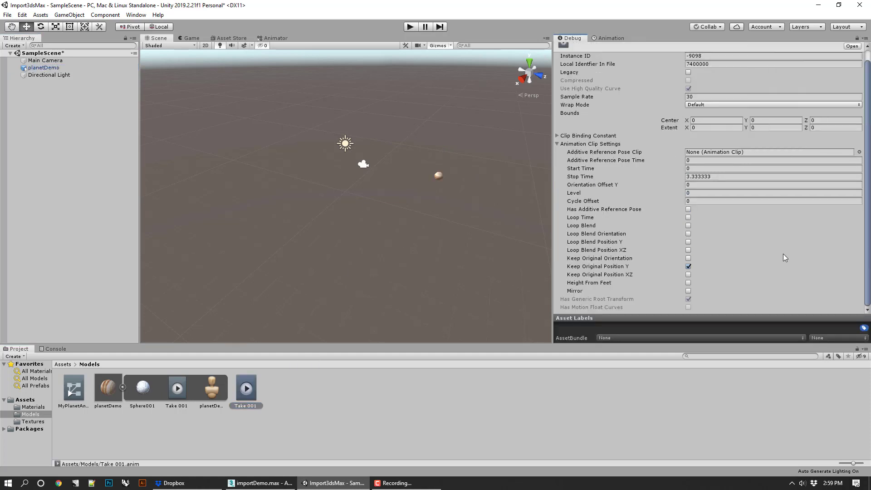
pyautogui.click(689, 219)
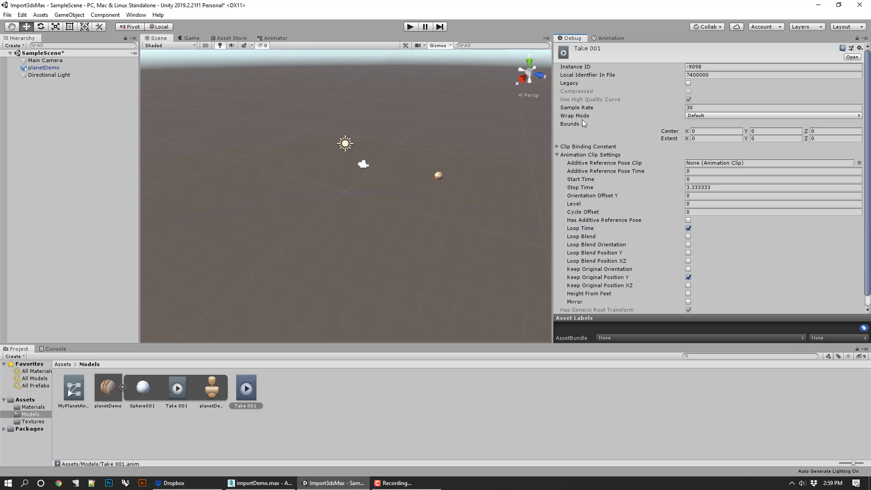
pyautogui.click(706, 117)
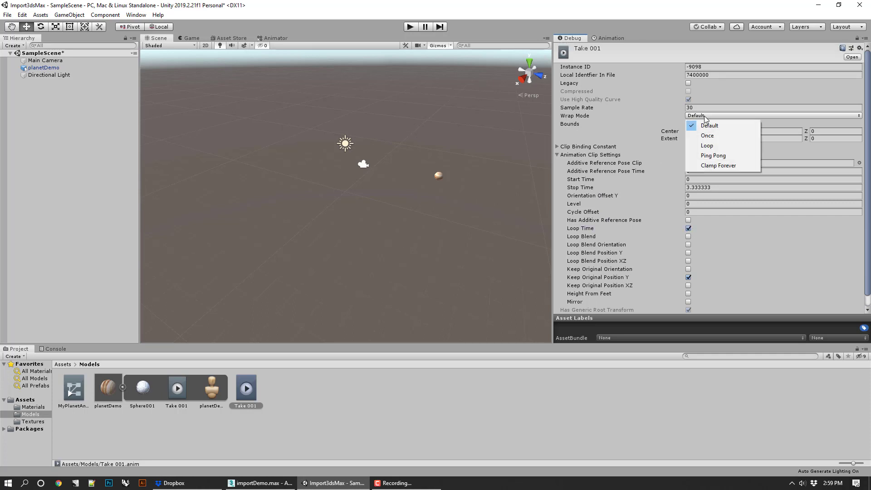
pyautogui.click(728, 148)
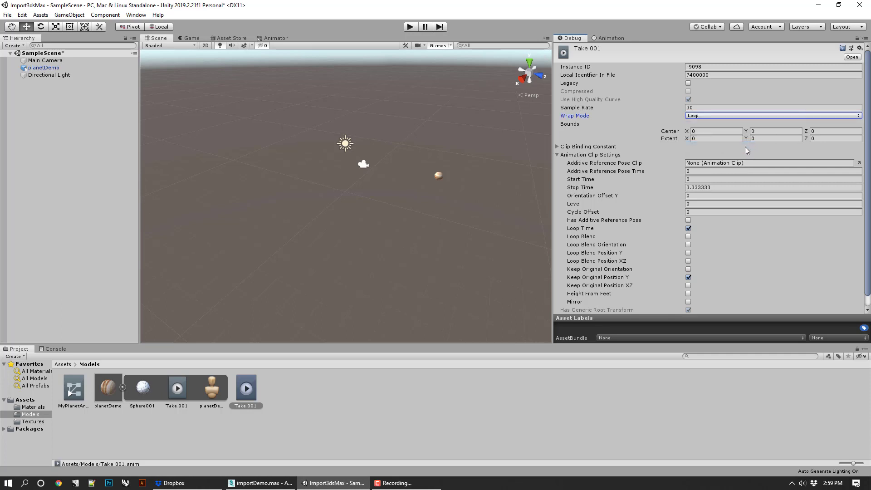
# Compare the Take 001 clip's settings in the Inspector's Normal and Debug modes, ending in Debug mode
pyautogui.click(868, 37)
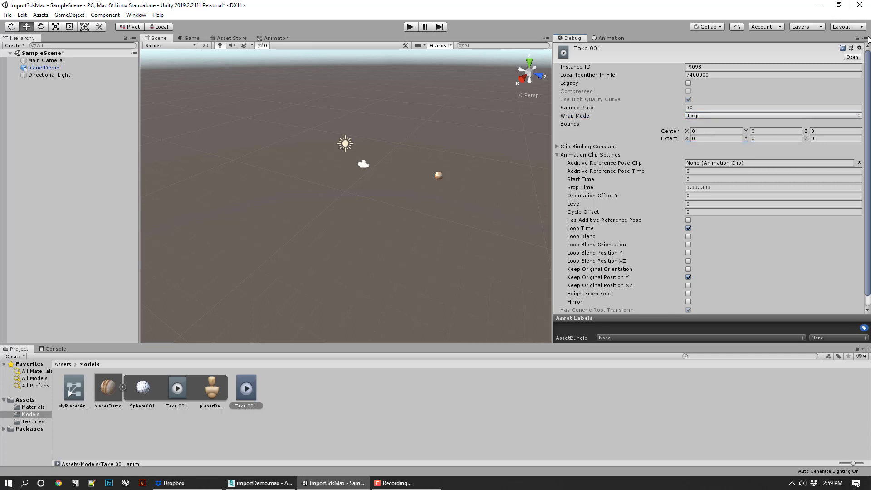
pyautogui.click(867, 39)
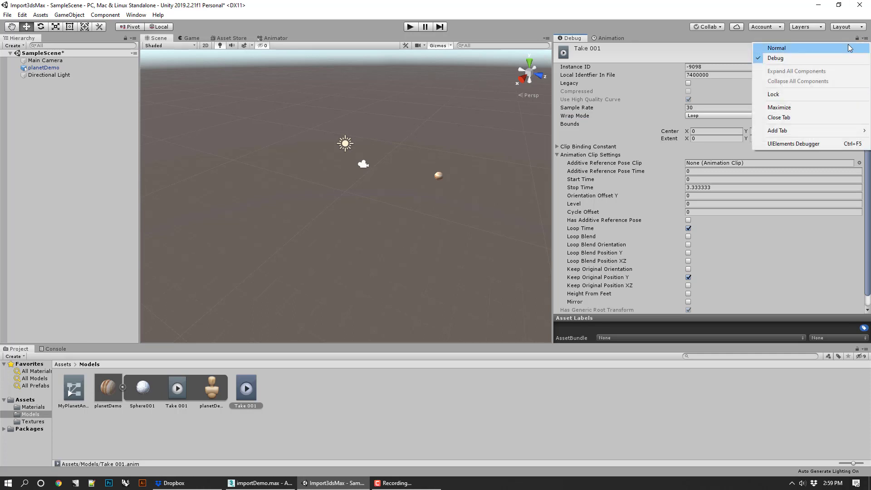
pyautogui.click(780, 47)
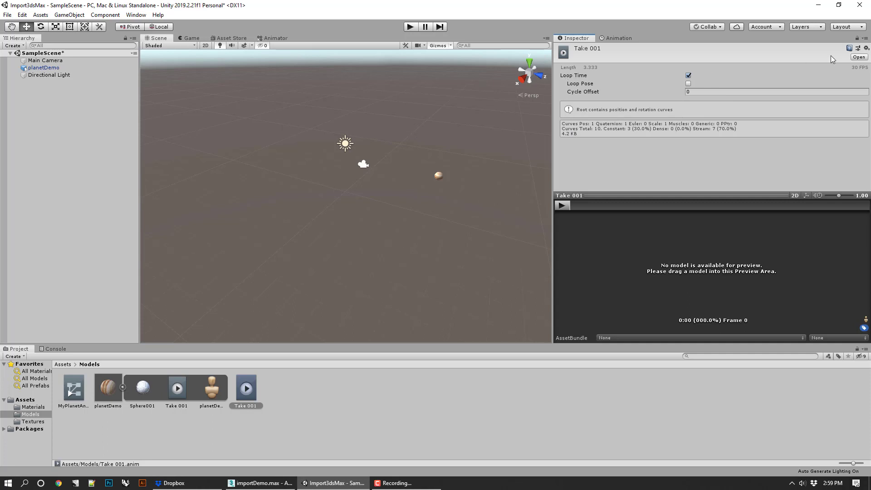
pyautogui.click(867, 39)
pyautogui.click(772, 57)
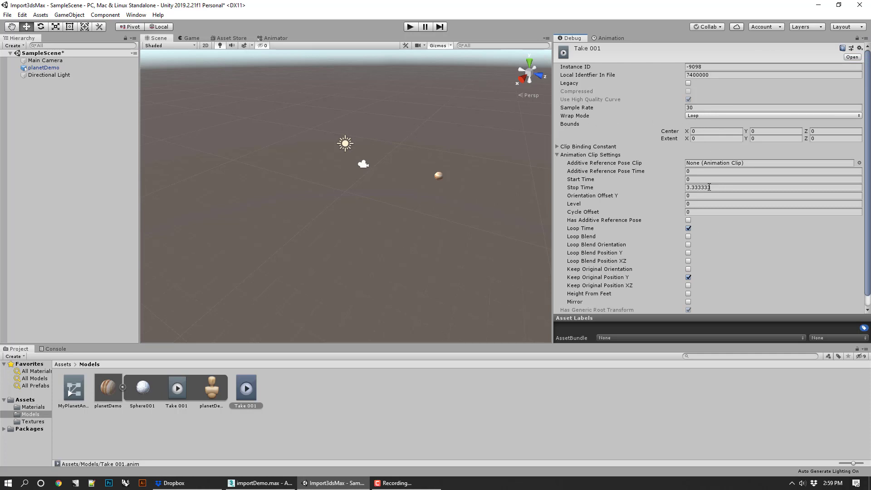
# Move the Main Camera to about X -6.23, Z -0.34, facing the planet, and play the scene to test the looping animation
pyautogui.click(363, 165)
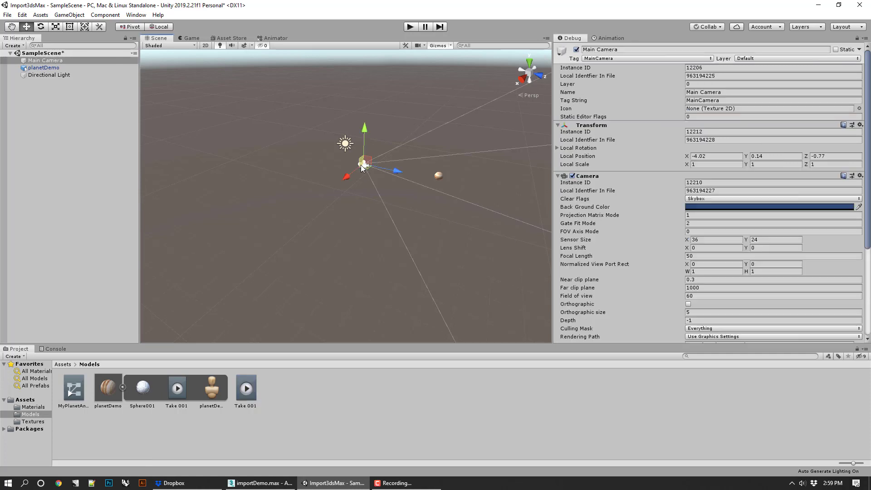
pyautogui.moveTo(392, 169); pyautogui.dragTo(317, 193)
pyautogui.click(531, 69)
pyautogui.click(191, 39)
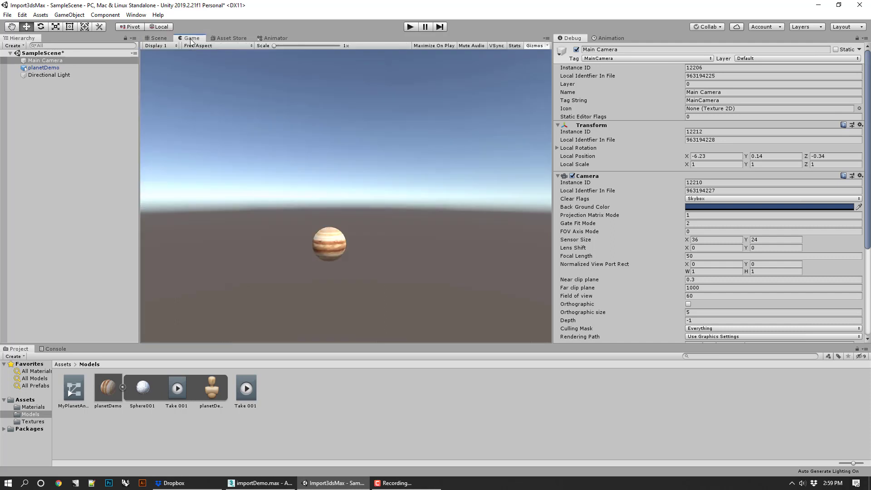
pyautogui.click(411, 27)
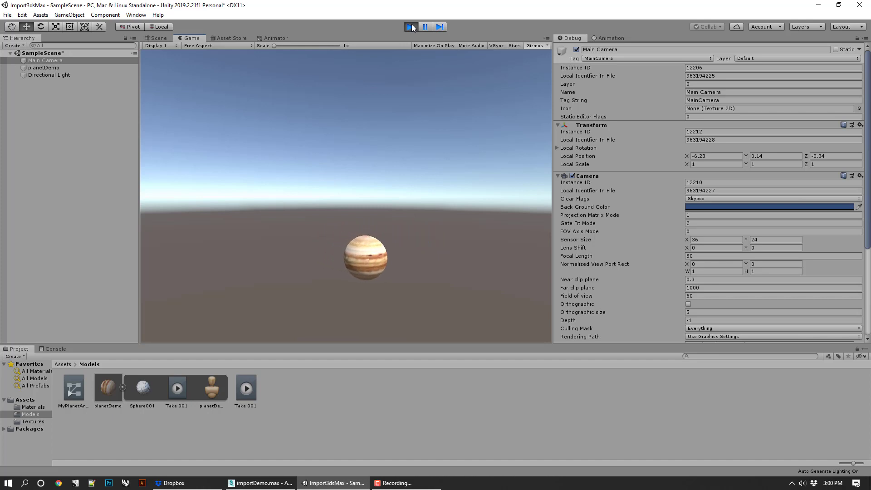
pyautogui.click(411, 26)
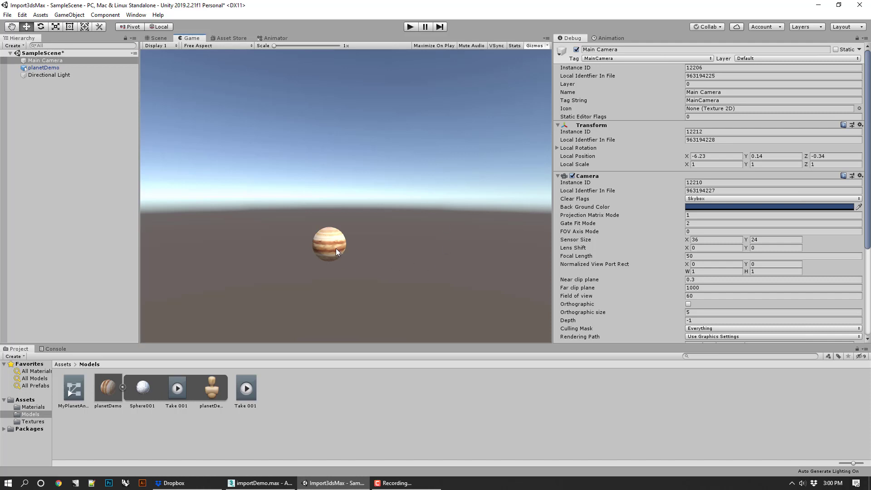
# Examine the Animator component on planetDemo in the scene and review the Take 001 clip's settings
pyautogui.click(156, 38)
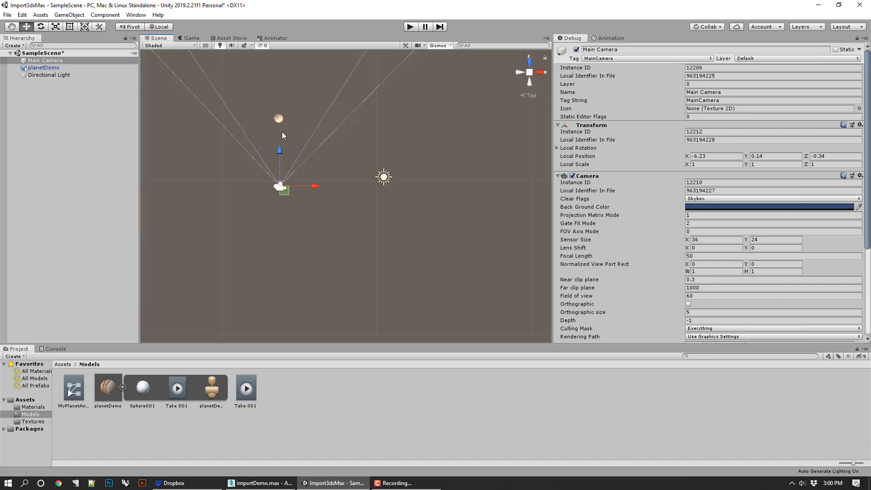
pyautogui.click(278, 119)
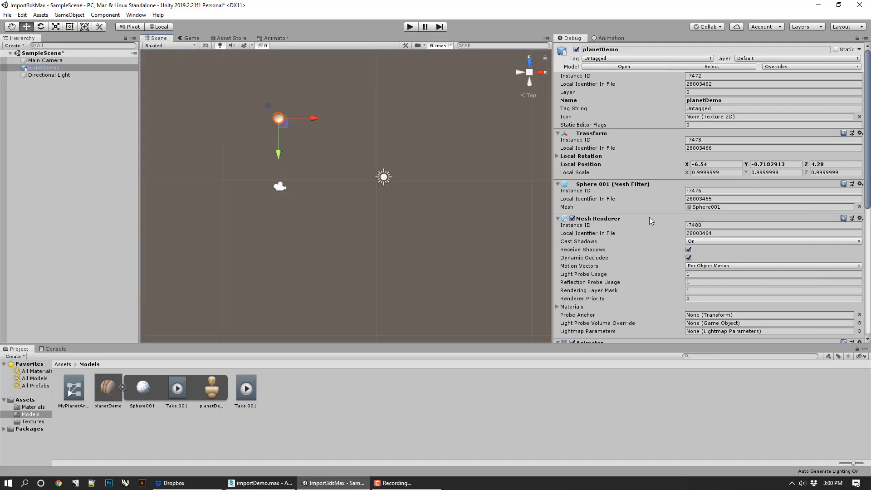
pyautogui.scroll(-10, 655, 213)
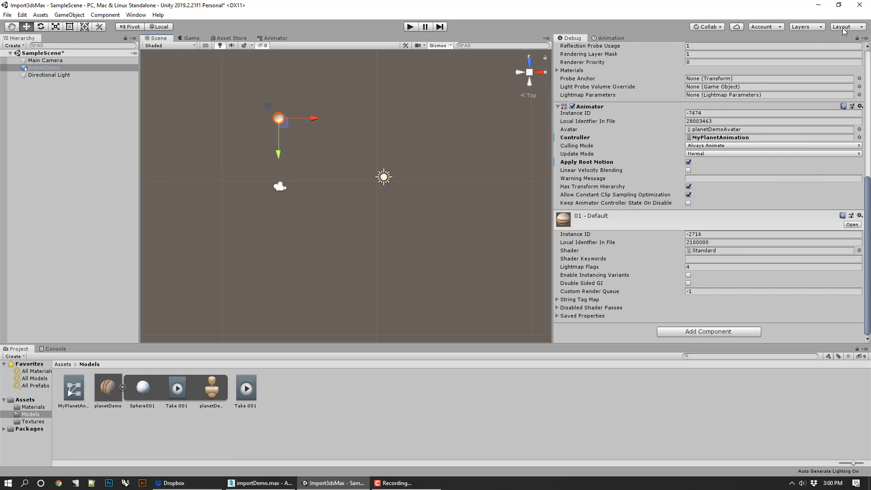
pyautogui.click(866, 39)
pyautogui.click(467, 196)
pyautogui.click(246, 388)
pyautogui.scroll(1, 777, 299)
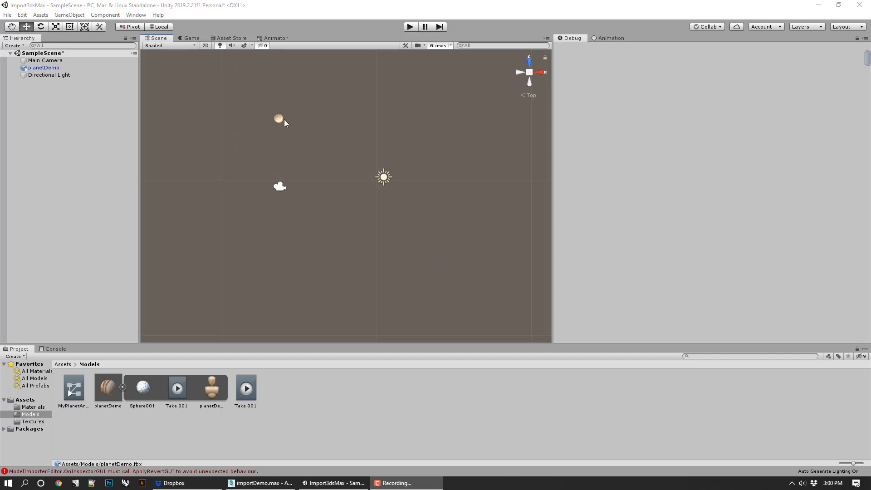
# Examine the import settings of the planetDemo model asset in Debug mode, including its animation options
pyautogui.click(111, 389)
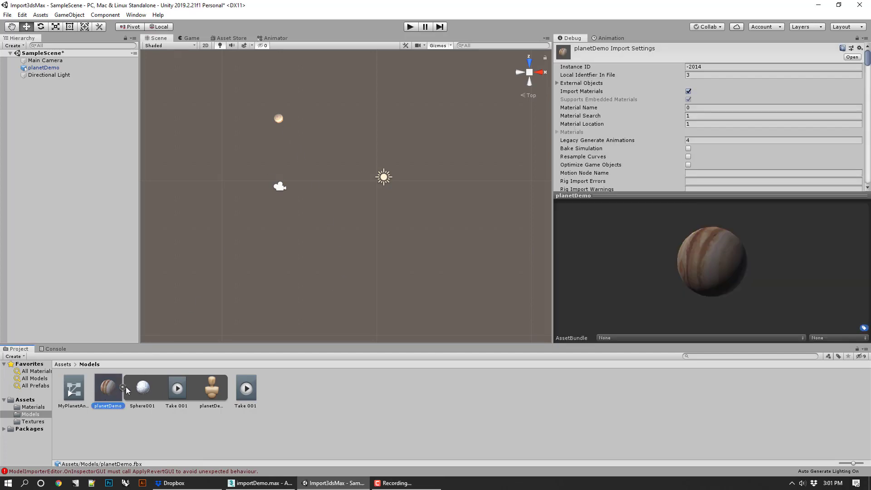
pyautogui.click(866, 38)
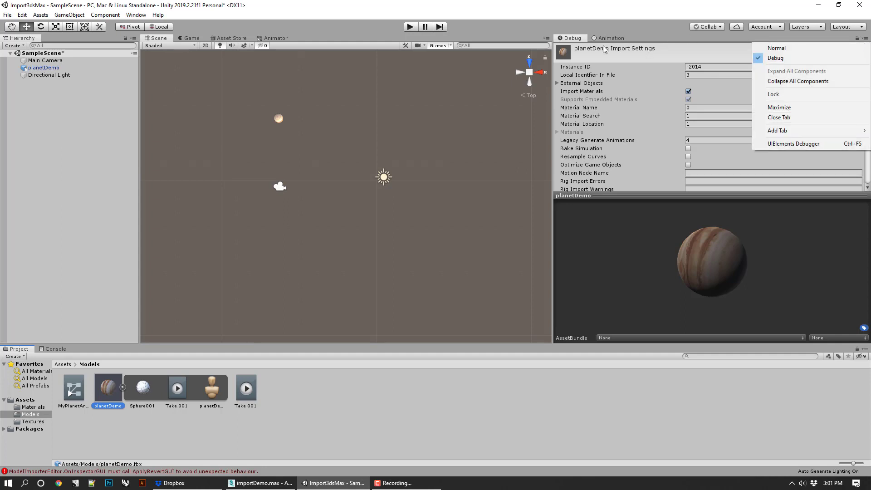
pyautogui.click(622, 38)
pyautogui.scroll(-3, 657, 117)
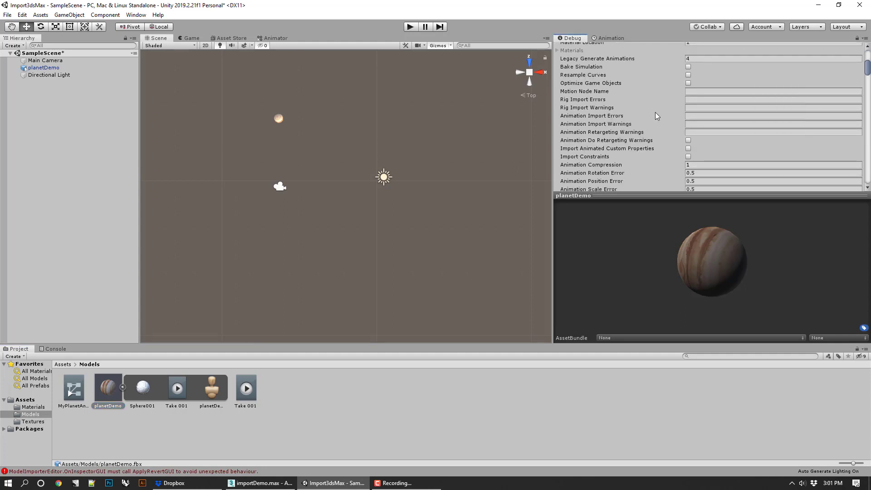
pyautogui.click(575, 76)
pyautogui.click(439, 255)
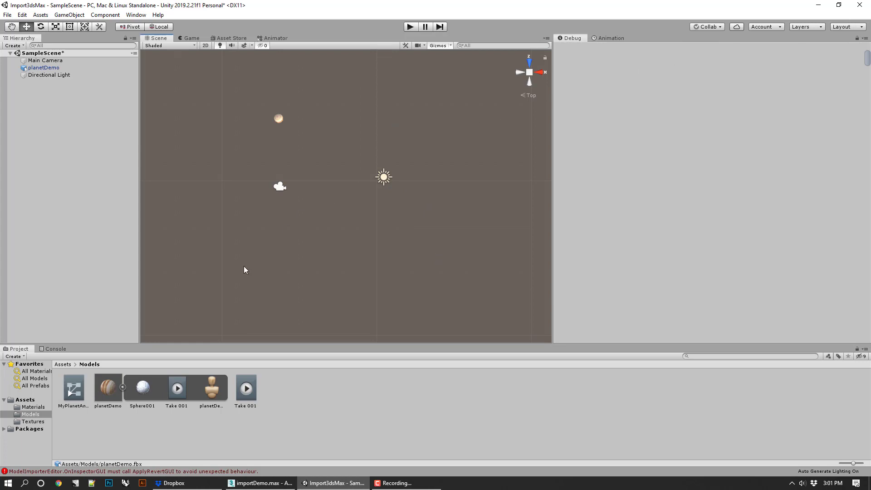
pyautogui.click(109, 389)
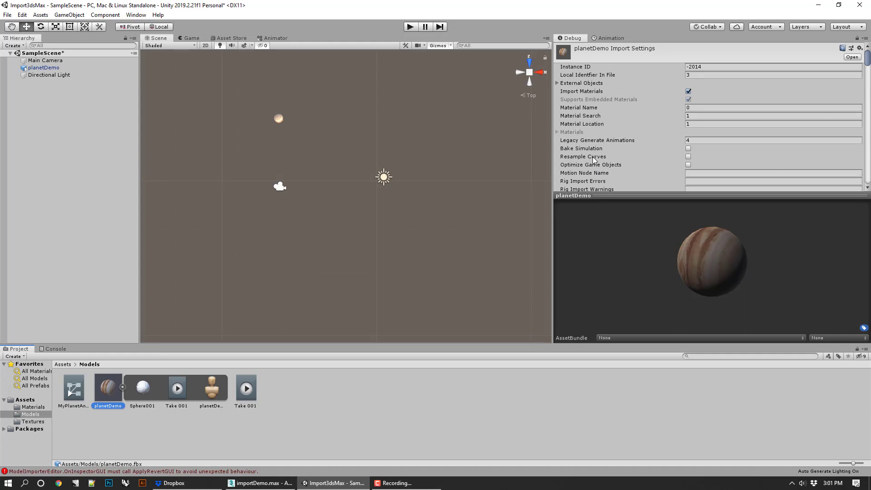
# Clear the selection and play the scene again to check the planet's looping animation
pyautogui.click(392, 122)
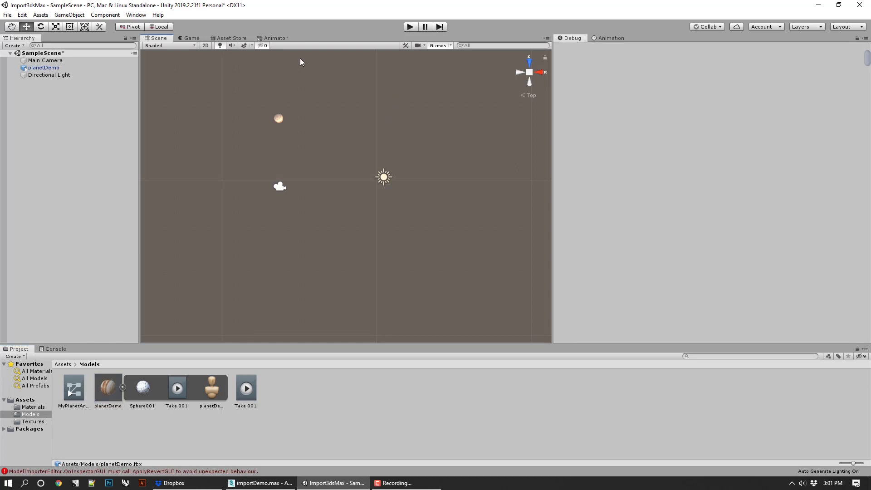
pyautogui.click(409, 28)
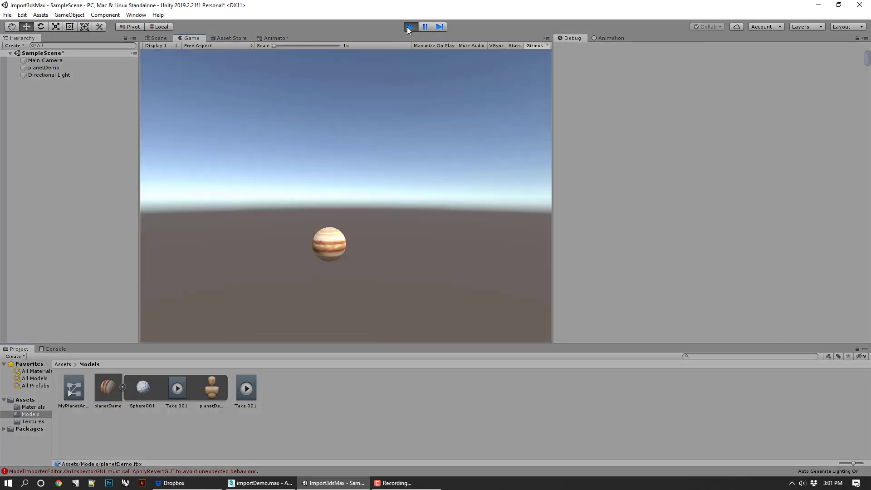